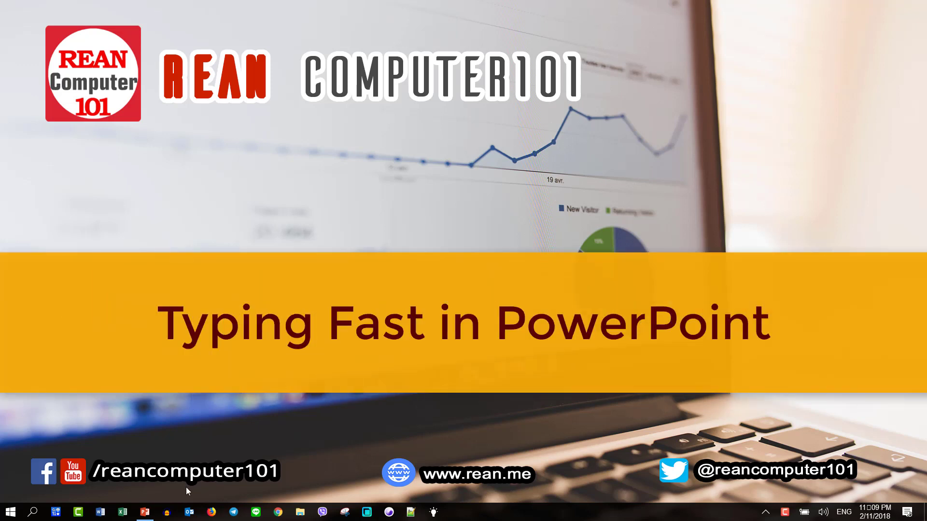
Bring the presentation to the front, showing slide 23 'Type Fast In PowerPoint' with its empty placeholder
left_click(145, 513)
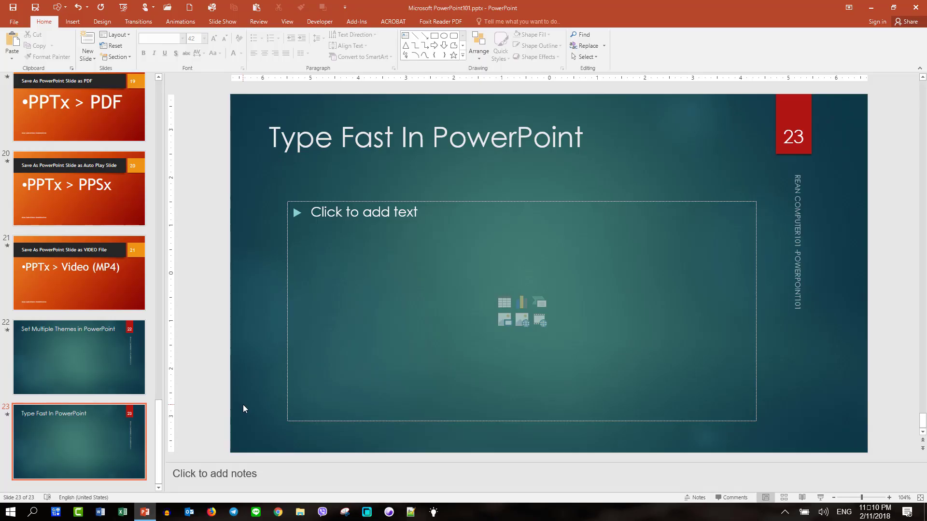
Type the rc shortcut on two bullet lines so each expands to 'rean computer101'
left_click(502, 235)
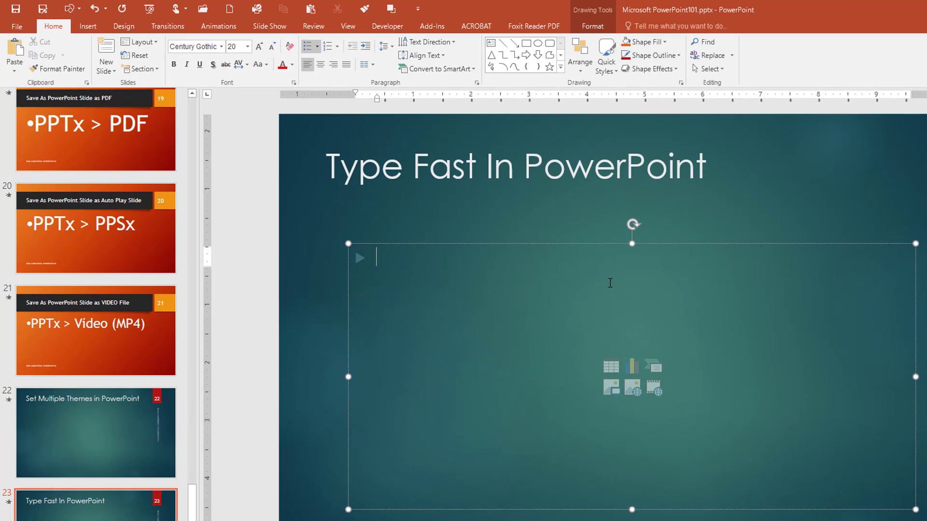
type("rc")
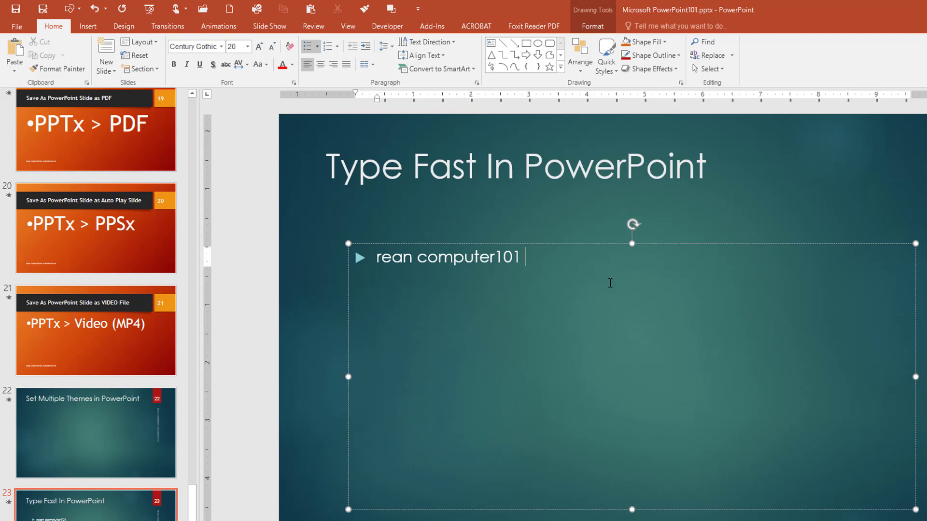
key("Return")
type("rc")
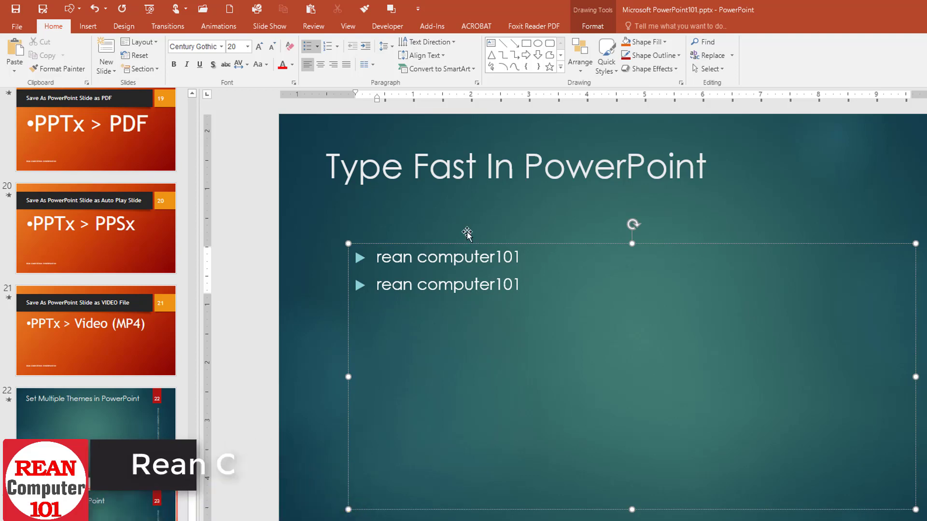
Open the AutoCorrect: English (United States) dialog from PowerPoint's Proofing options
left_click(19, 28)
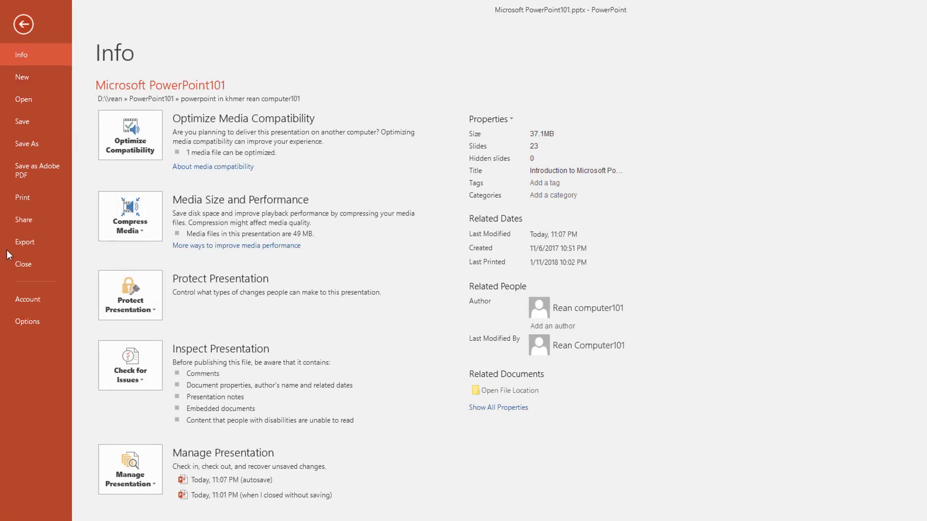
left_click(28, 321)
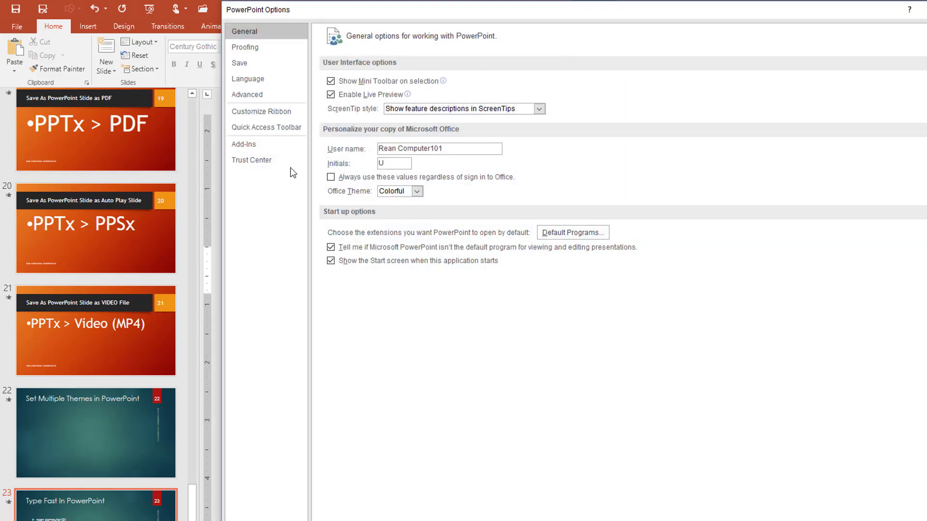
left_click(251, 50)
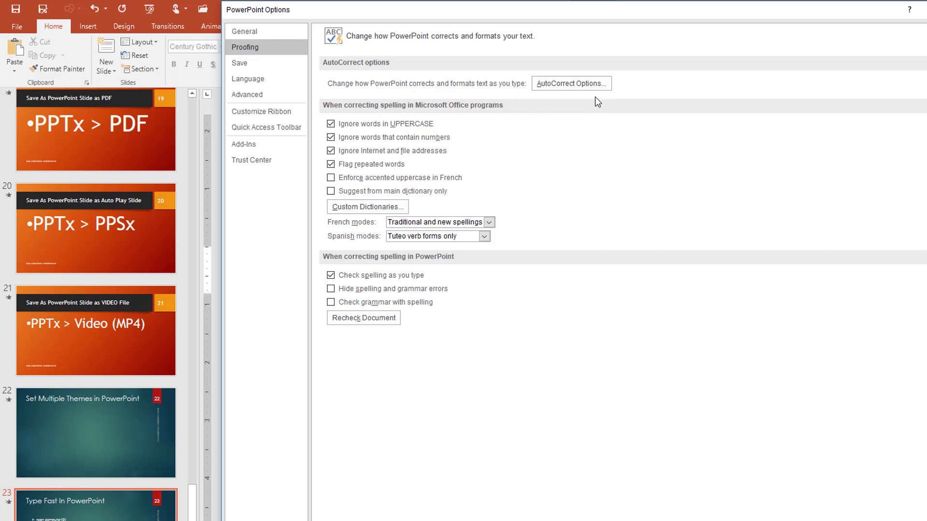
left_click(569, 88)
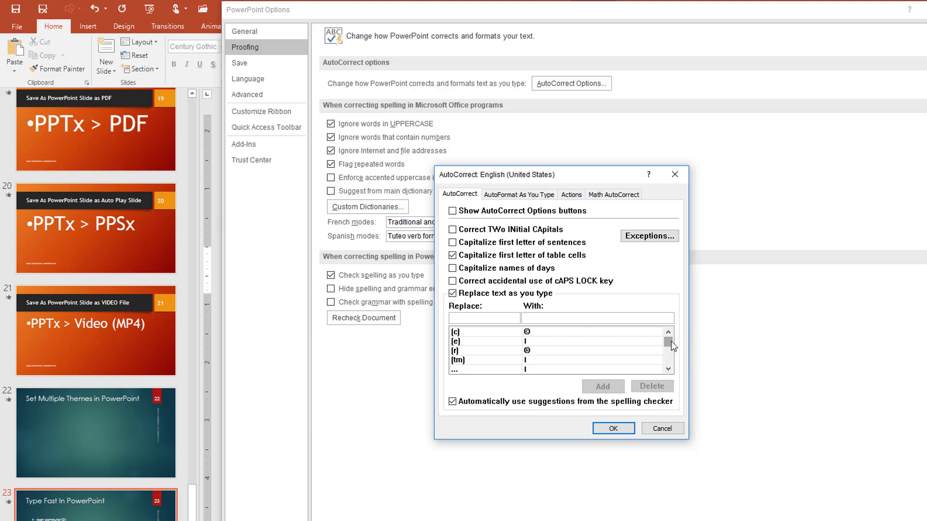
Inspect the last two Khmer AutoCorrect entries, then erase the text in the Replace box
left_click_drag(671, 343, 671, 359)
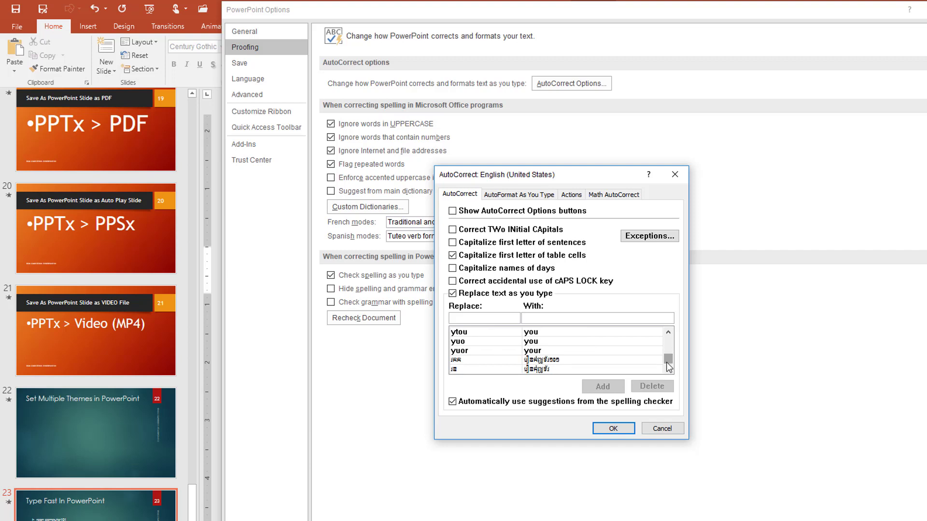
left_click(484, 372)
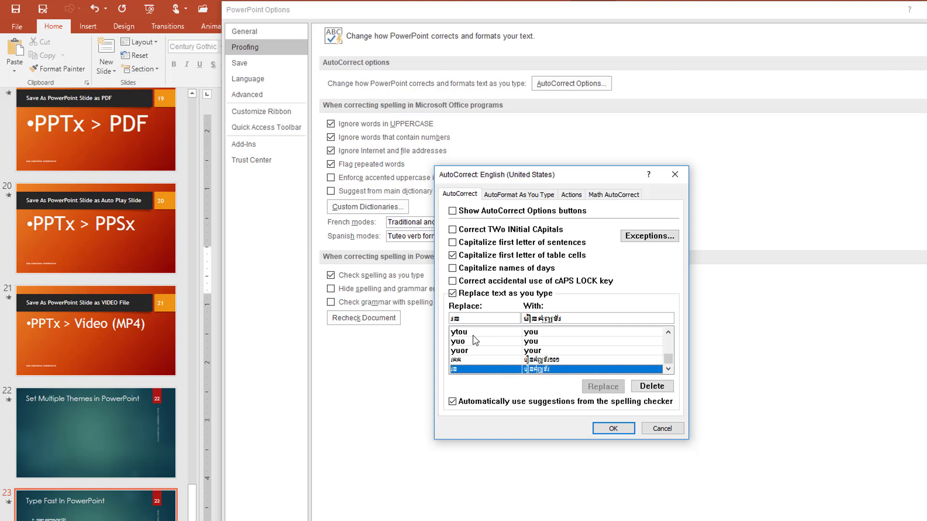
left_click(483, 357)
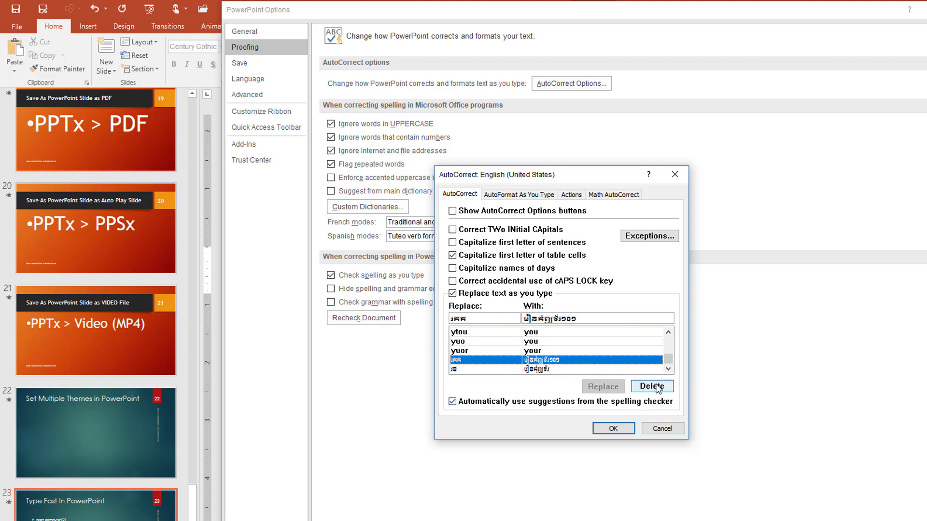
left_click(371, 307)
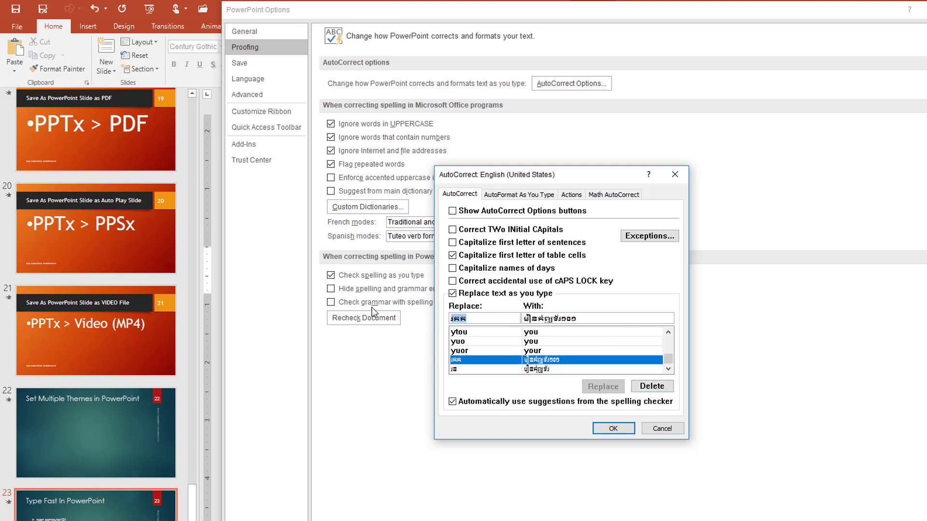
key("BackSpace")
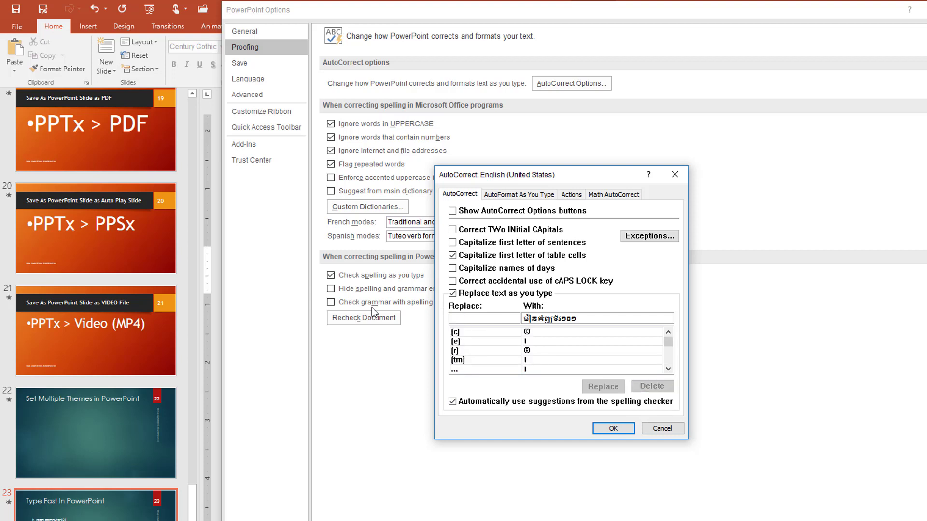
Add an AutoCorrect entry replacing pp with 'PowerPoint'
type("pp")
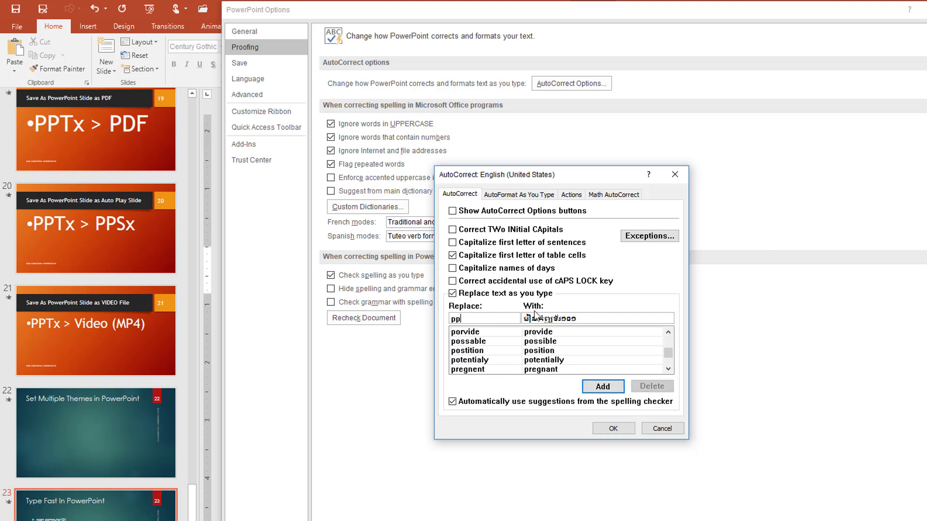
key("Tab")
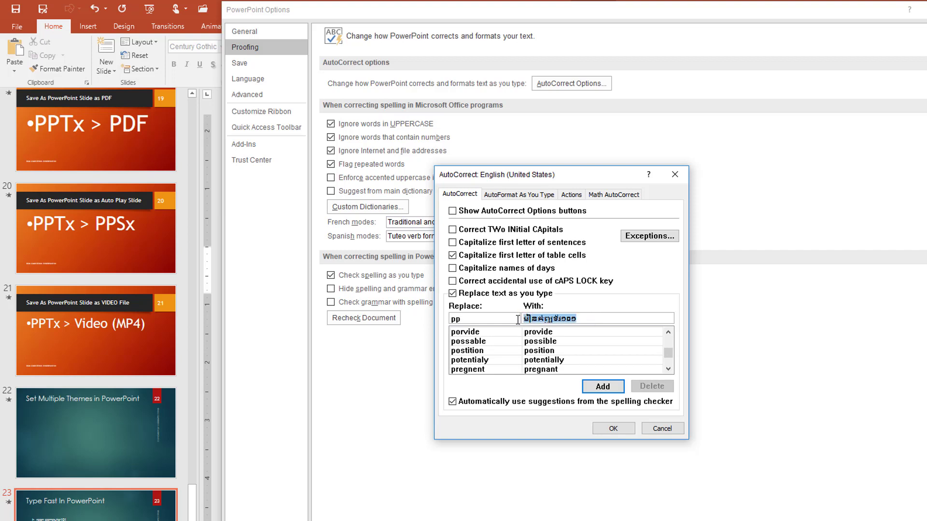
key("BackSpace")
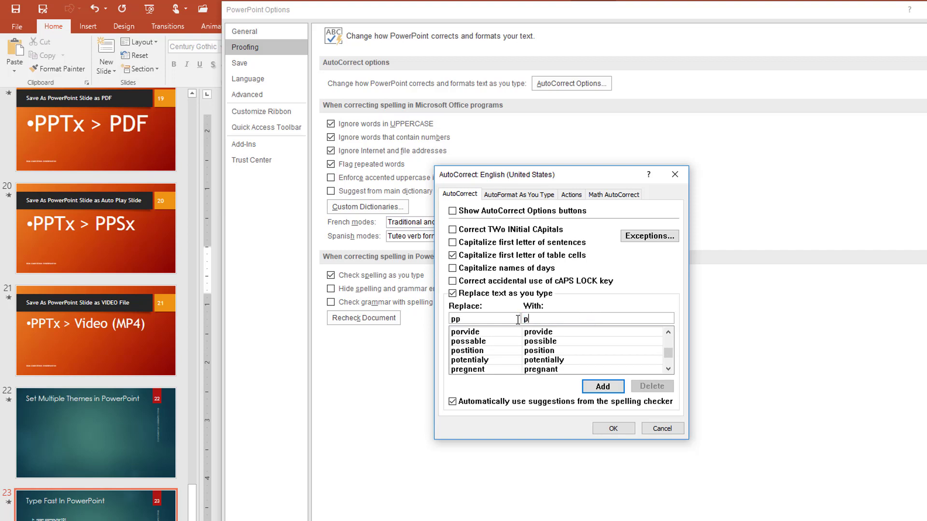
type("Power")
type("Point")
left_click(602, 386)
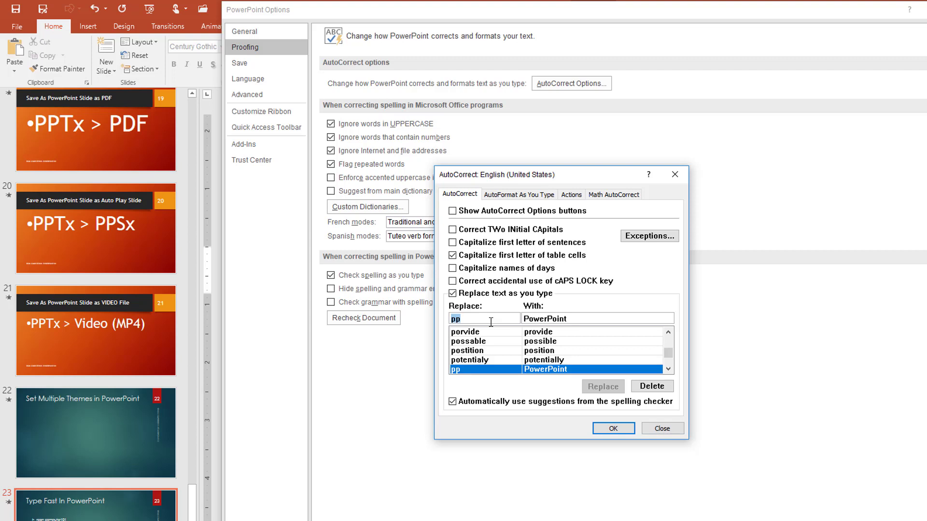
Add an AutoCorrect entry replacing msp with 'Microsoft PowerPoint'
type("ms")
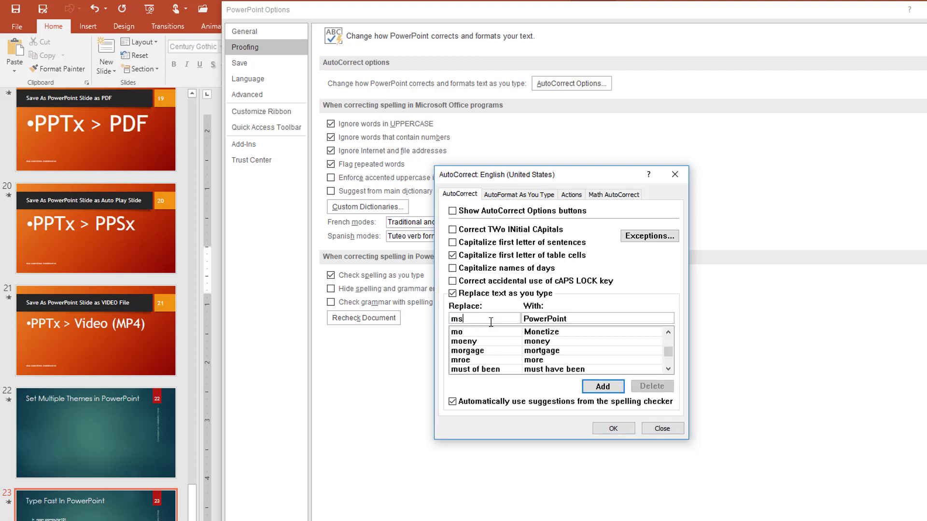
type("p")
key("Tab")
key("Home")
type("M")
type("icrosoft")
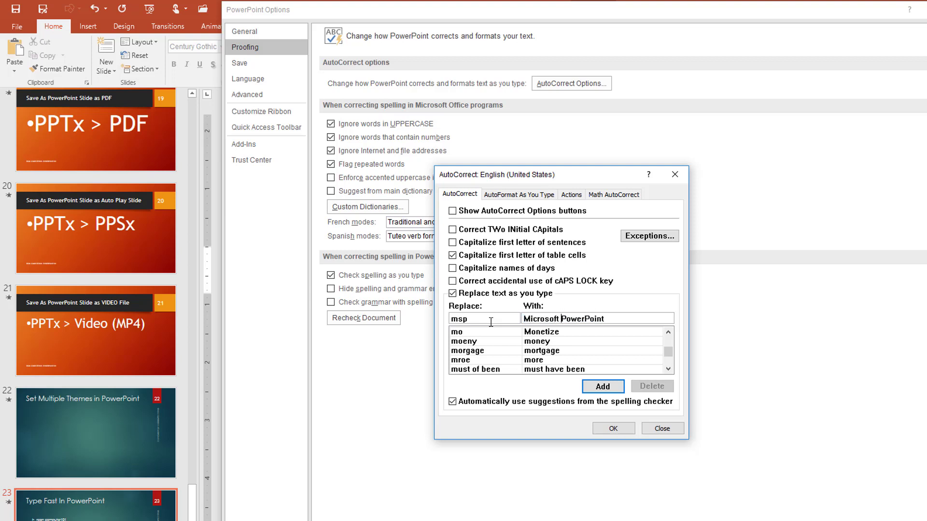
type(" Power")
key("BackSpace")
key("BackSpace")
key("BackSpace")
key("BackSpace")
key("BackSpace")
left_click(596, 387)
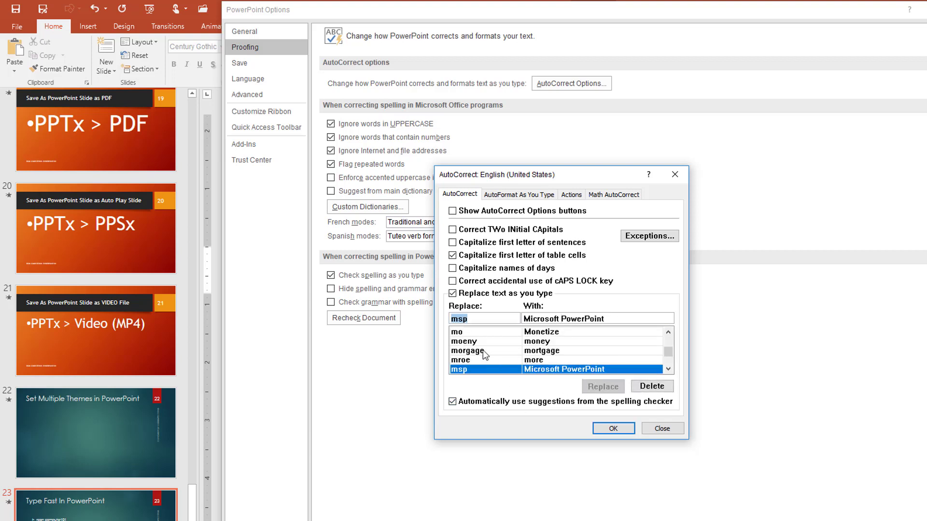
Verify the pp and msp entries in the replacement list, then close AutoCorrect
scroll(502, 369, "down", 1)
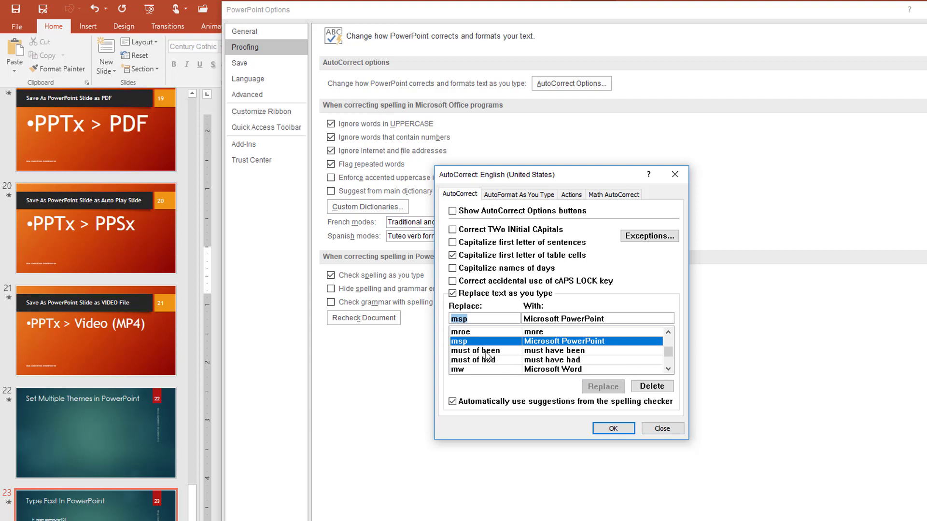
type("pp")
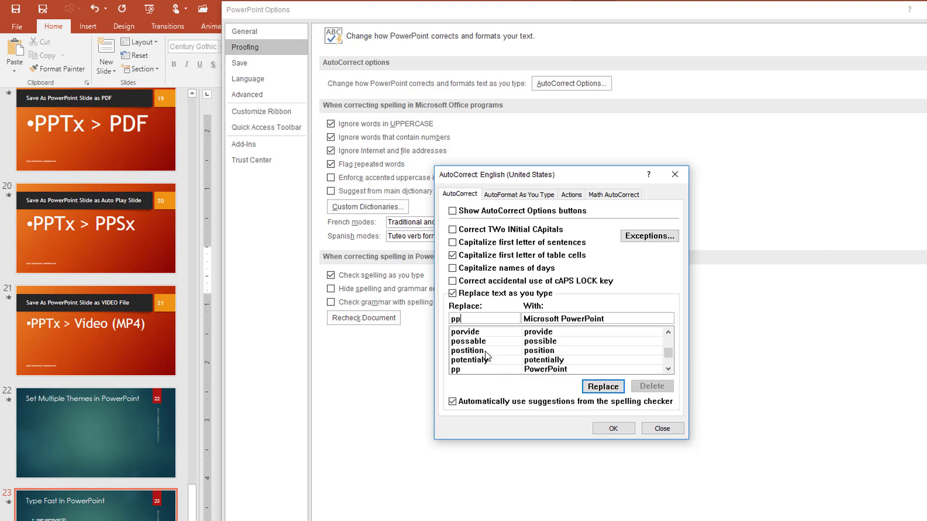
left_click(539, 369)
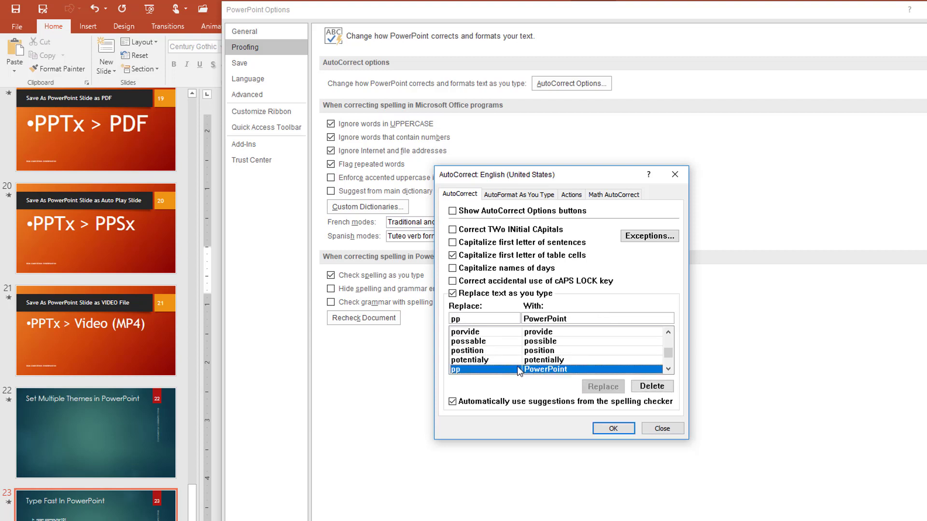
scroll(518, 369, "down", 1)
double_click(487, 316)
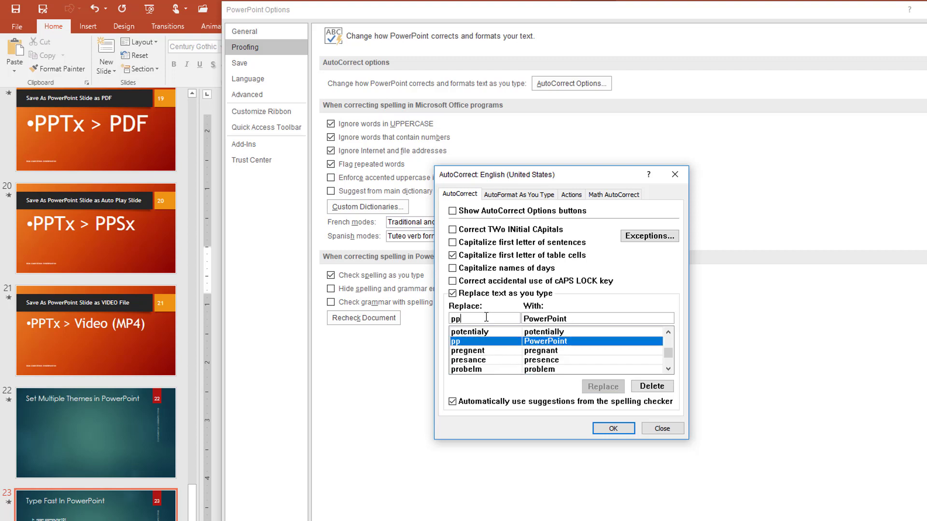
type("msp")
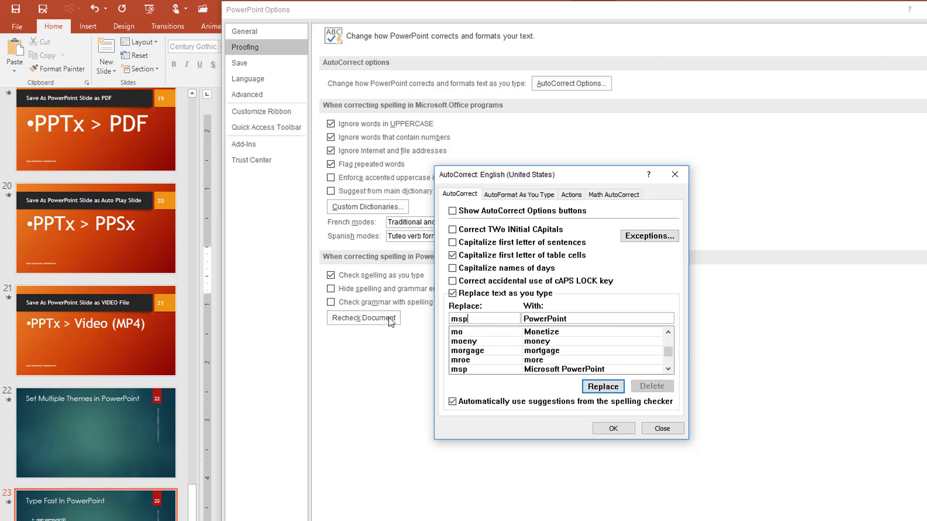
left_click(471, 369)
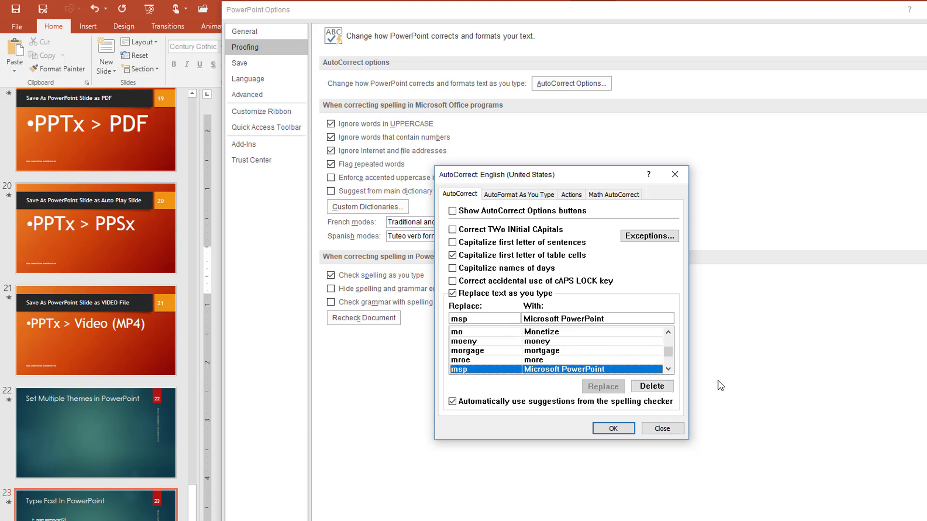
left_click(500, 320)
left_click_drag(500, 320, 439, 320)
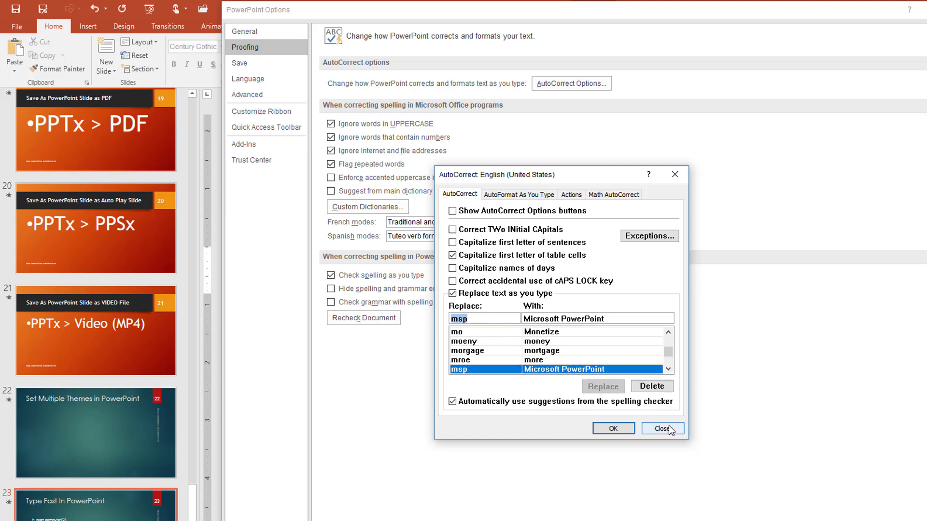
left_click(612, 430)
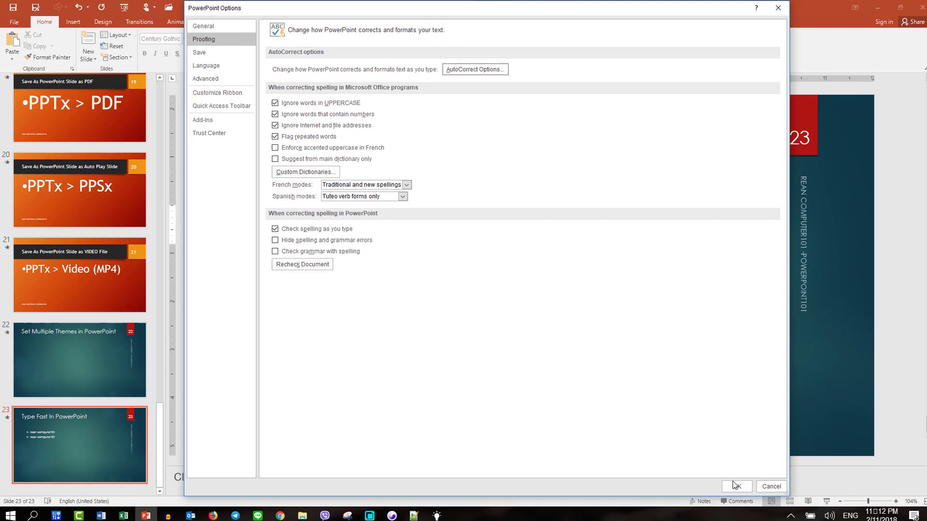
Append 'pp msp' to the second bullet, expanding to 'PowerPoint Microsoft PowerPoint', then add Khmer words
left_click(734, 485)
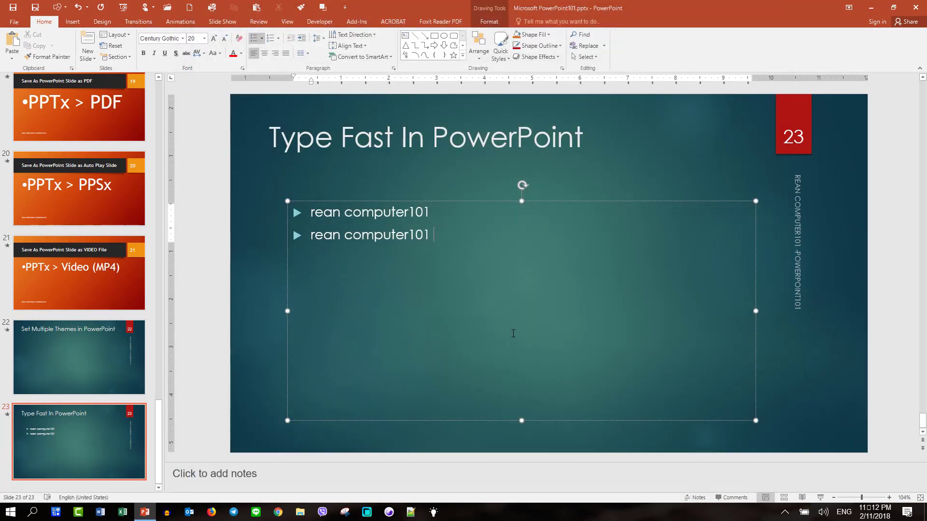
type("pp")
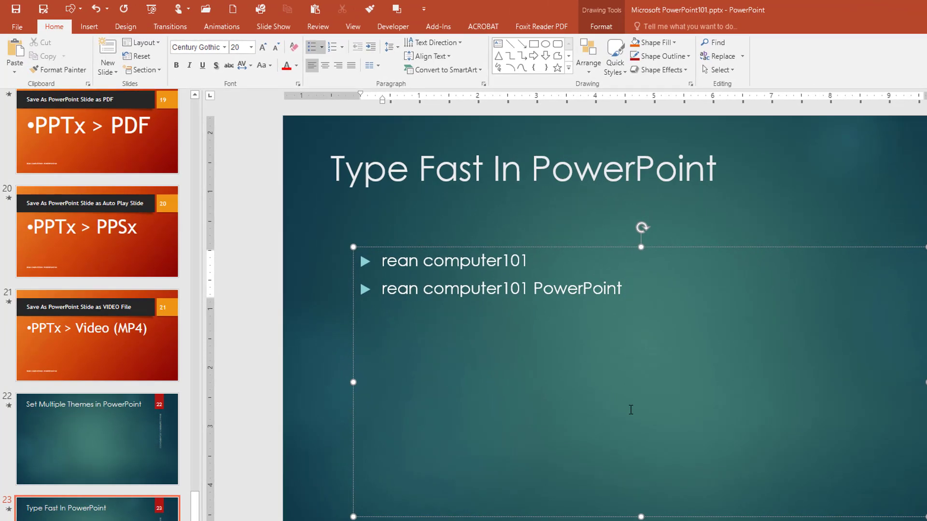
type(" msp")
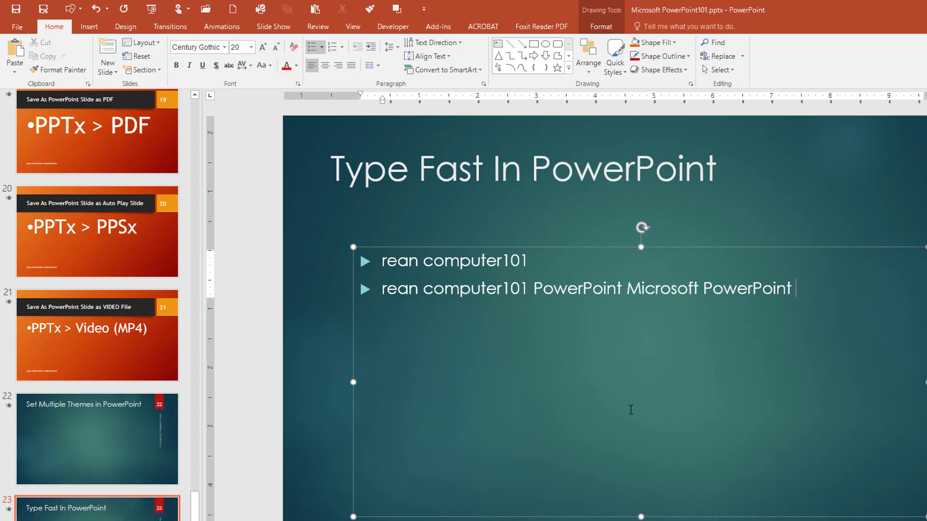
key("alt+shift")
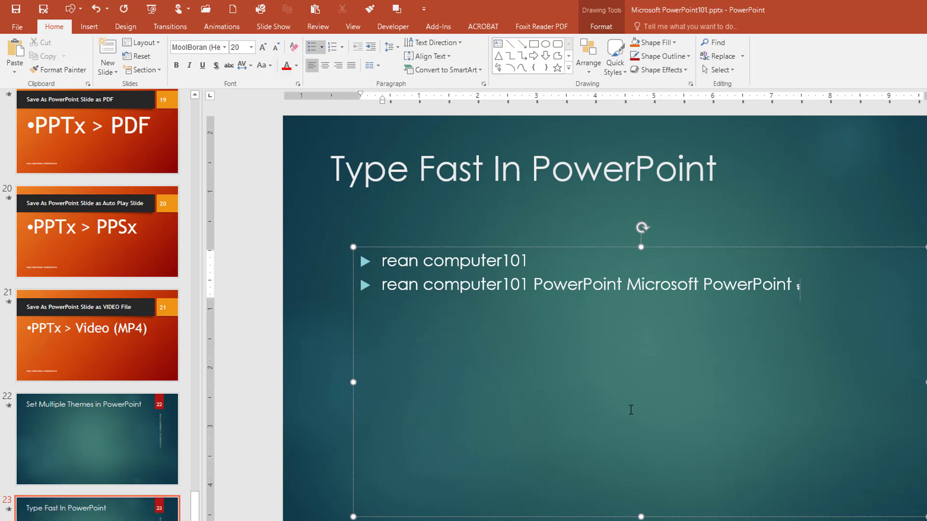
type("រៀន")
type("រៀន")
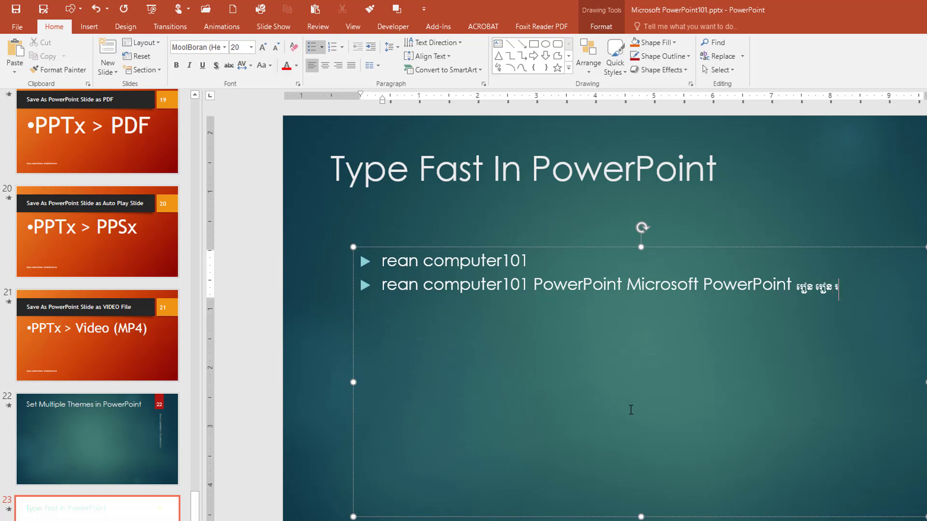
type(" រៀនកុំព្យូទ័រ១០១")
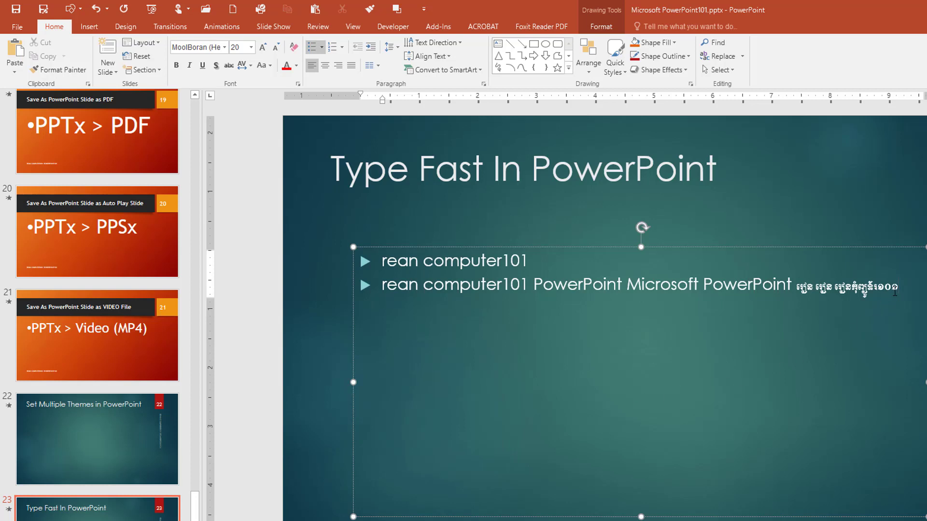
Enlarge the text of both bullets to 36 pt
left_click_drag(900, 287, 358, 247)
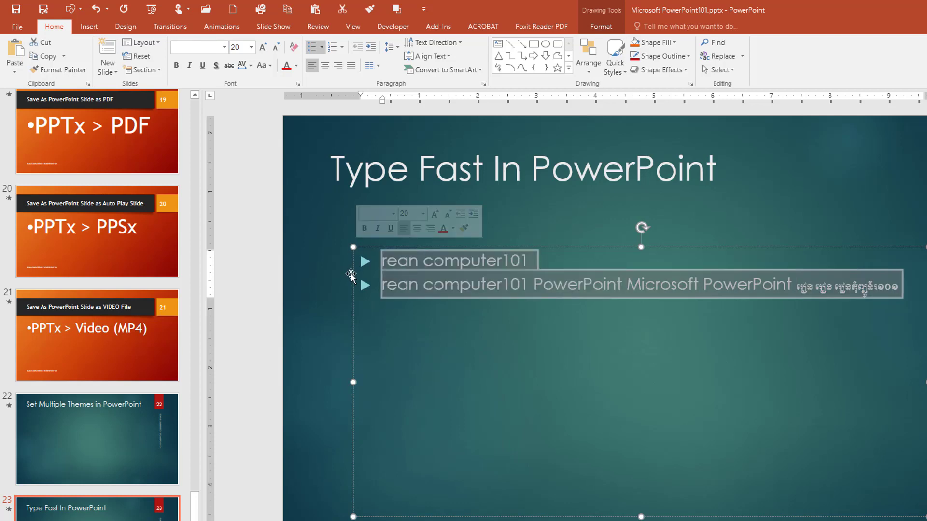
left_click(262, 49)
left_click(263, 48)
left_click(262, 48)
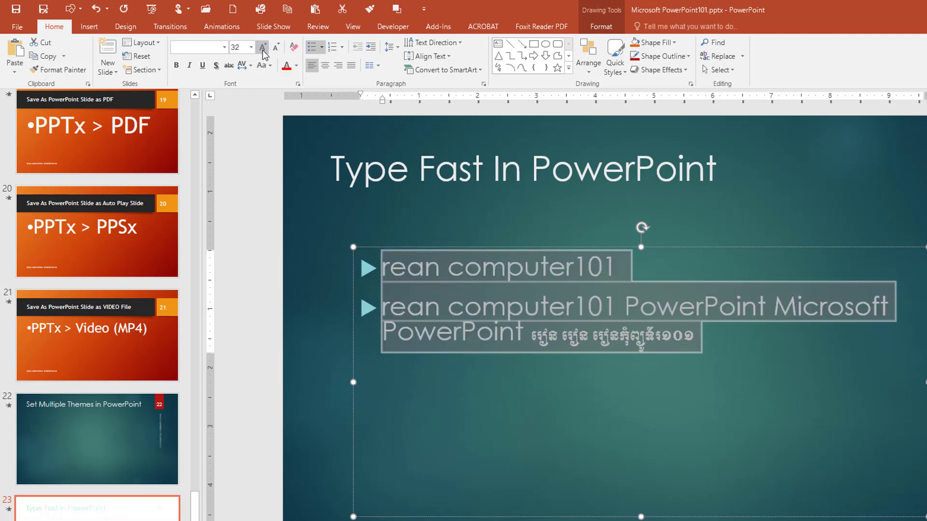
left_click(262, 48)
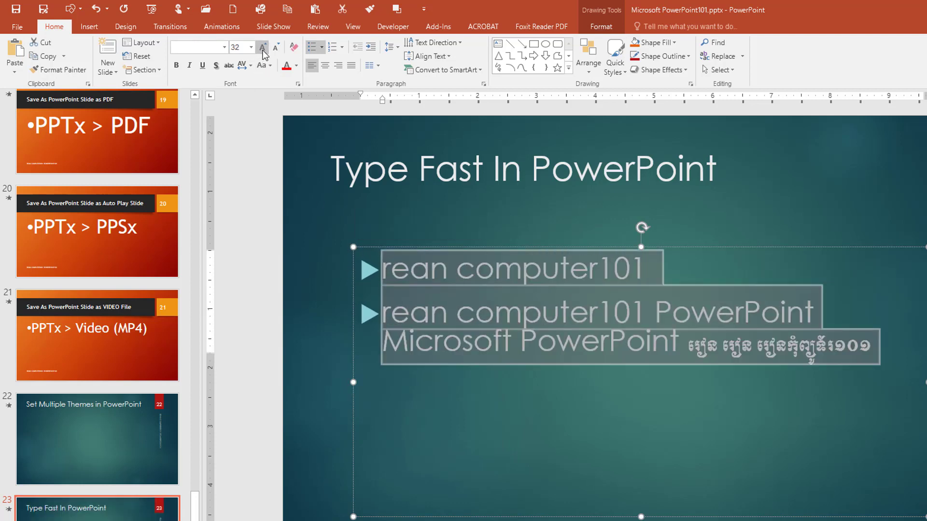
Add a third bullet of Khmer words followed by the rc shortcut, expanding to 'rean computer101'
left_click(899, 355)
key("Return")
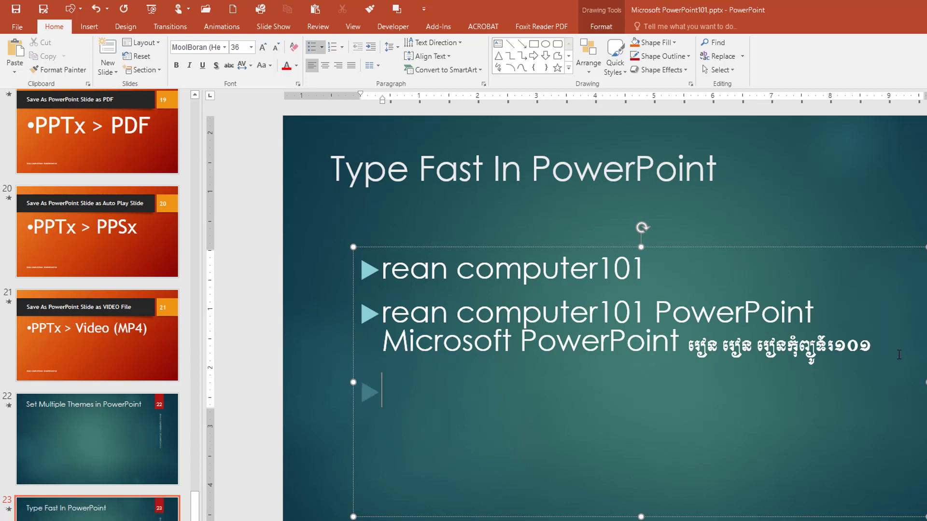
type("សស")
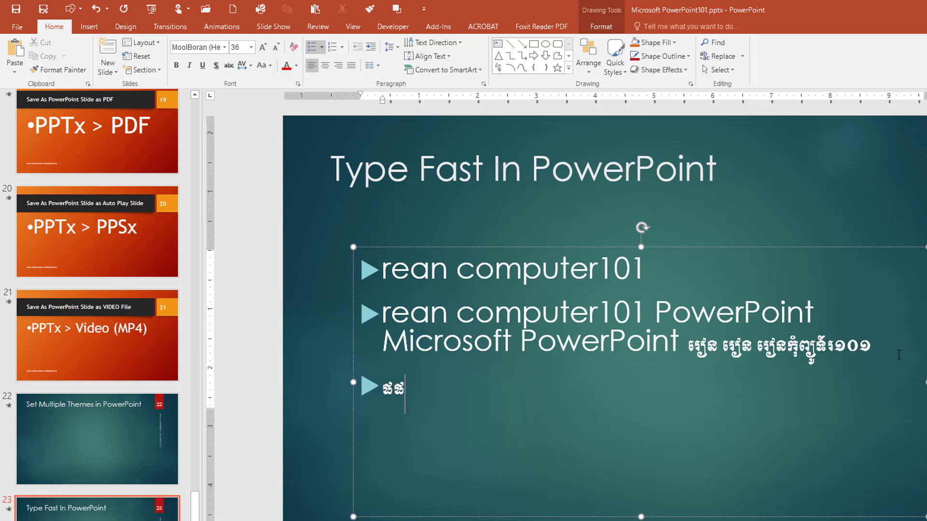
key("BackSpace")
key("BackSpace")
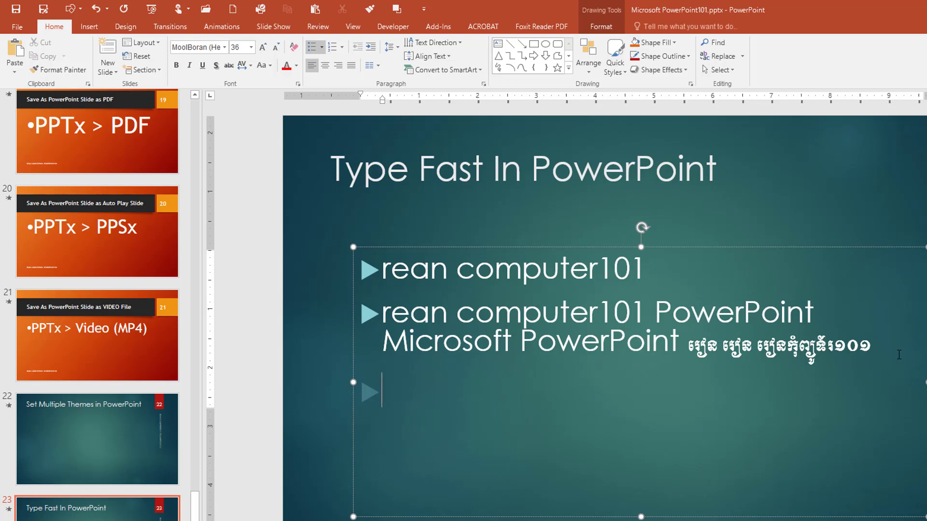
type("រៀន")
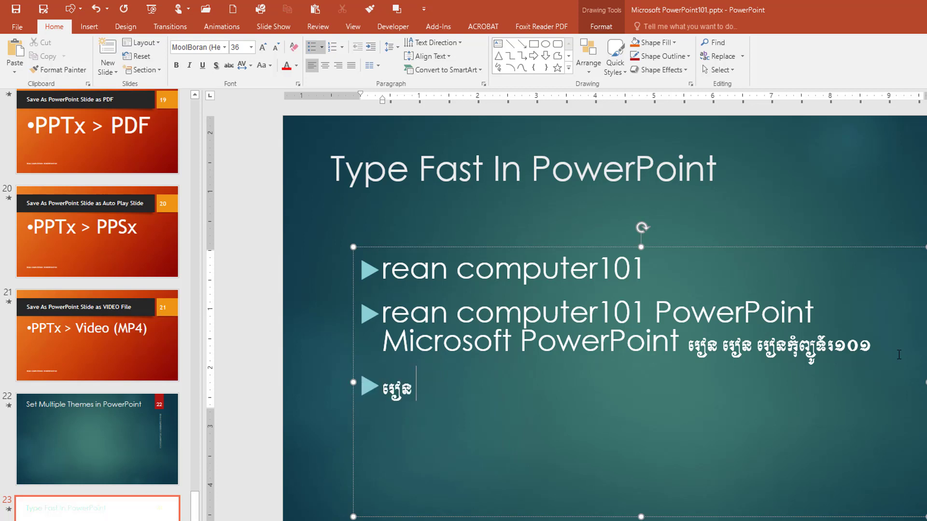
type(" រ")
type("កុំព្យូទ័រ១០១")
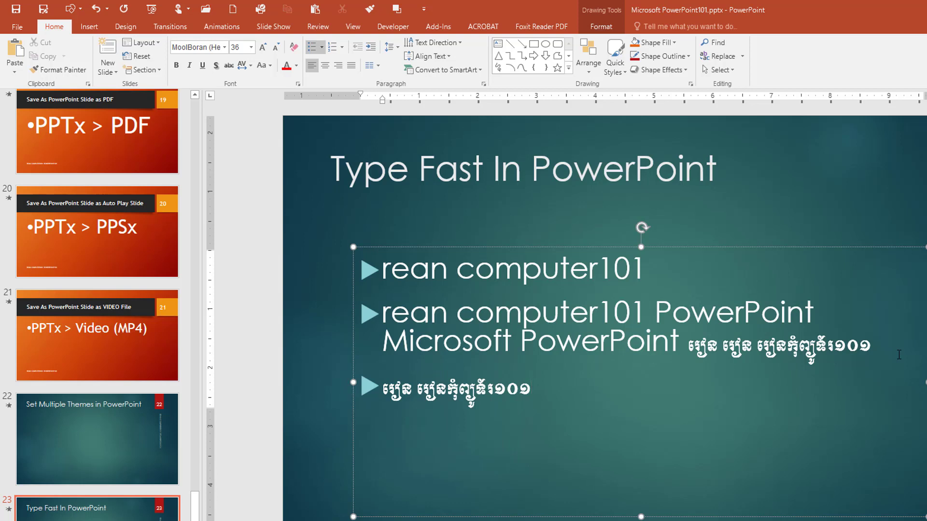
key("alt+shift")
type("rn")
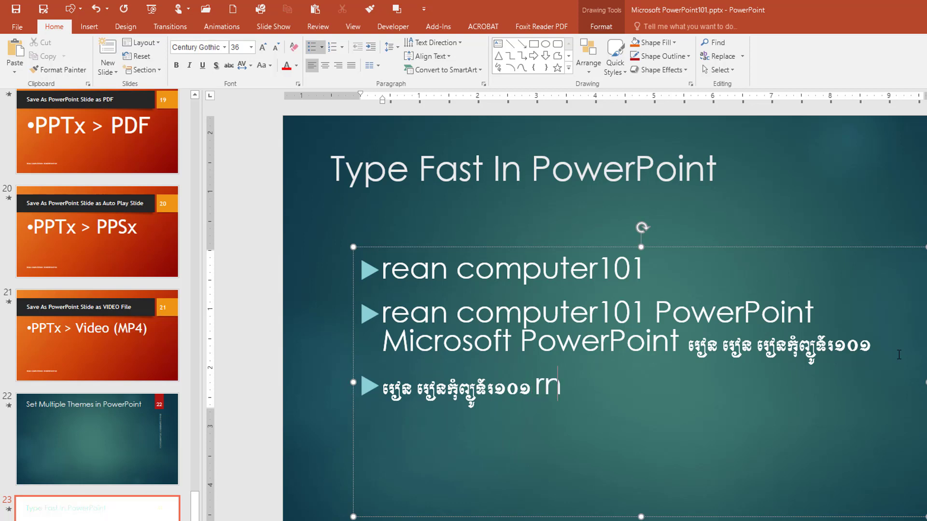
key("BackSpace")
key("BackSpace")
type("computer101")
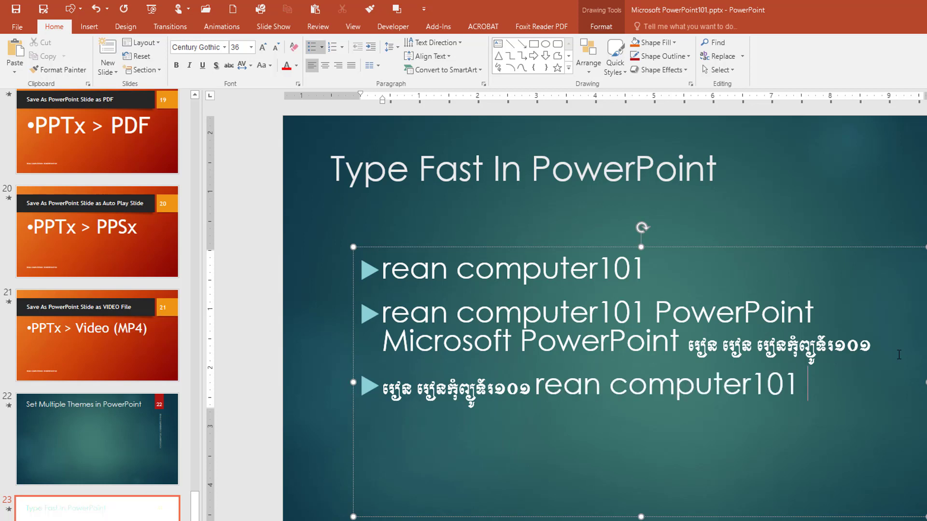
Add a fourth bullet reading 'Microsoft PowerPoint PowerPoint PP' using the msp and pp shortcuts
key("Return")
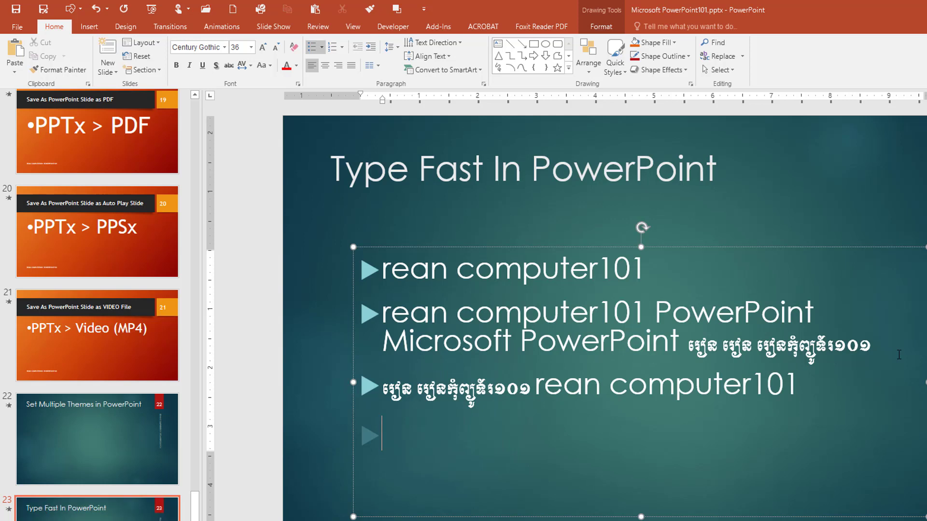
type("msp ")
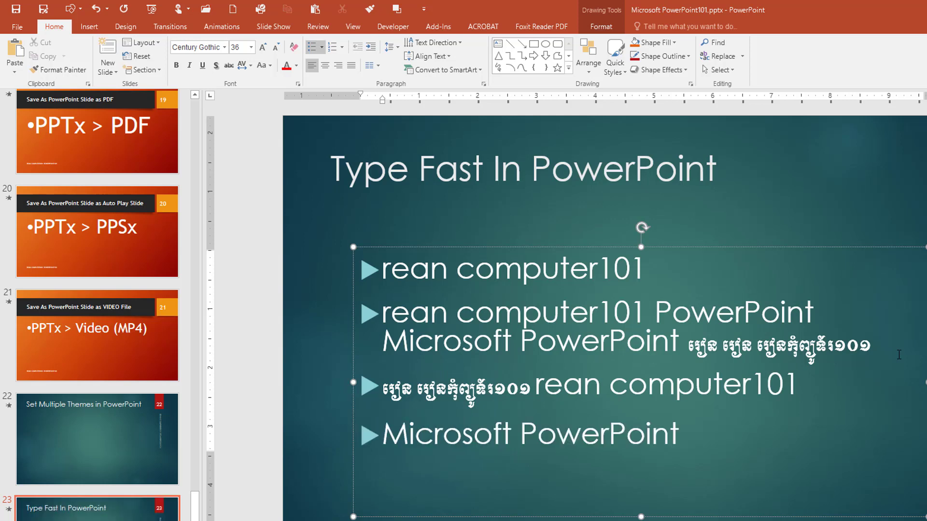
type("pp")
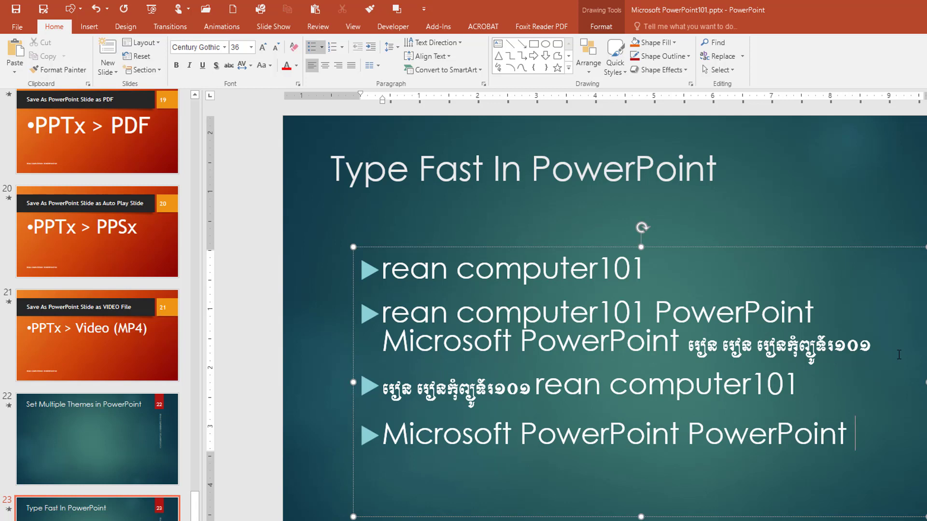
type("P")
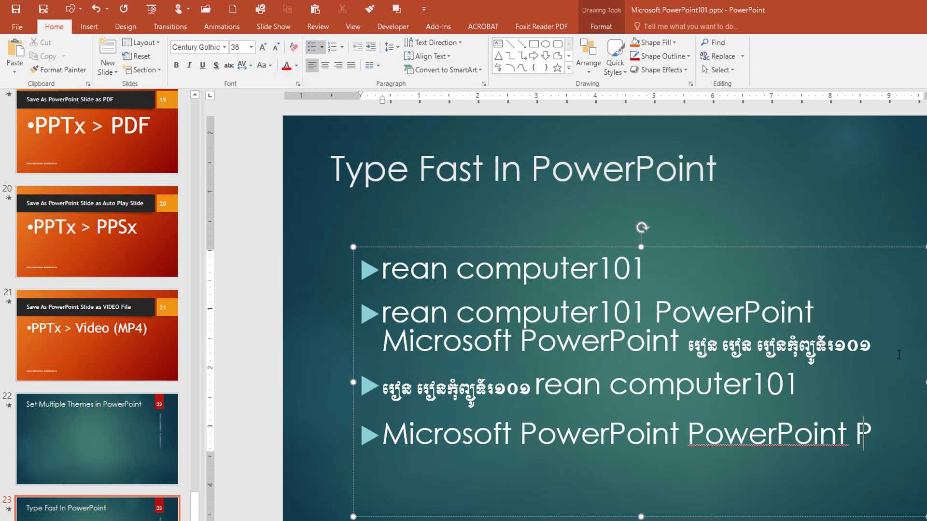
type("owerPoint")
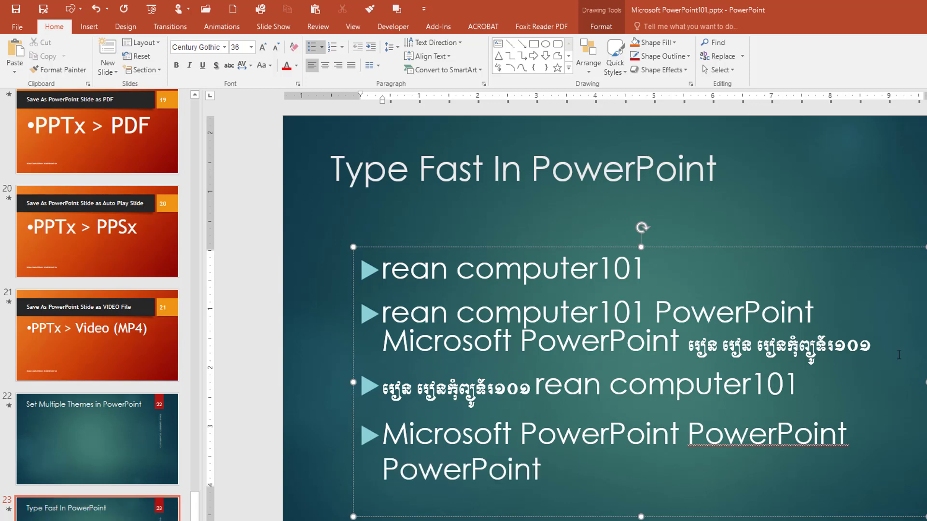
key("BackSpace")
key("BackSpace")
key("BackSpace")
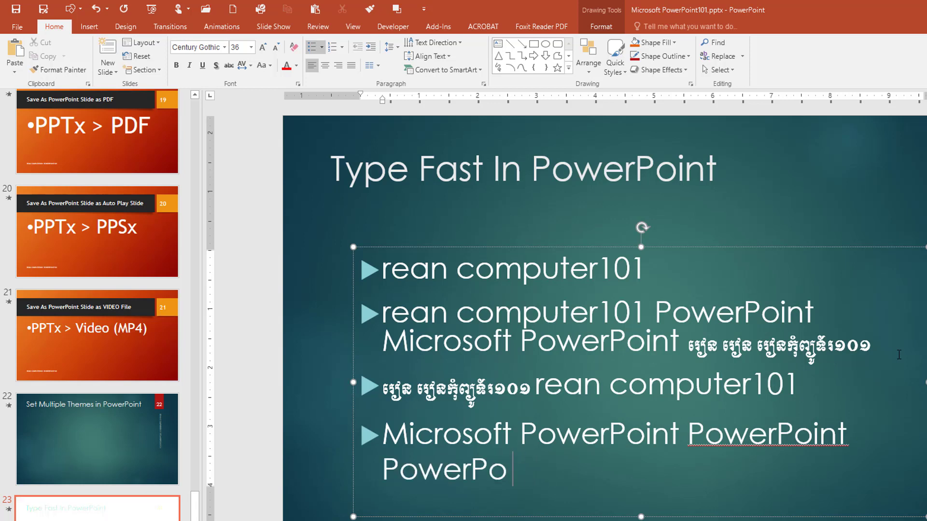
key("BackSpace")
key("BackSpace")
key("BackSpace")
key("BackSpace")
key("BackSpace")
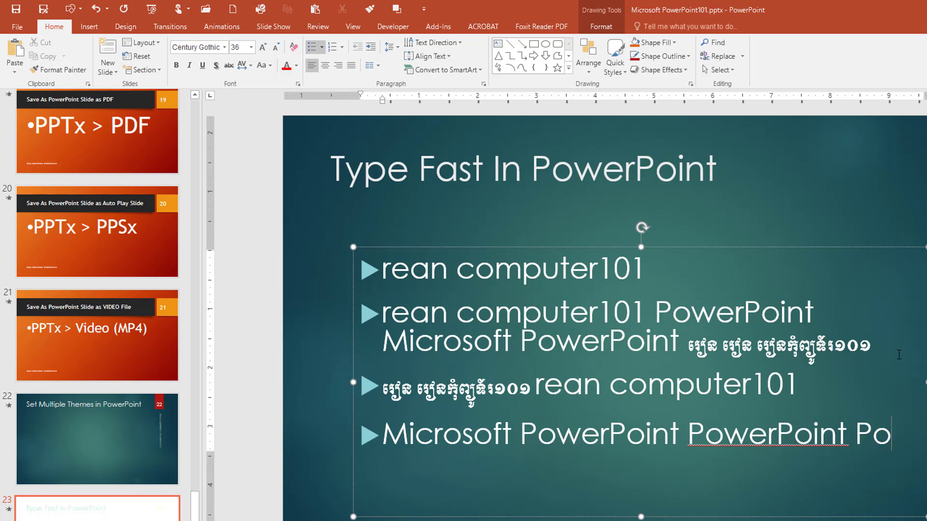
key("BackSpace")
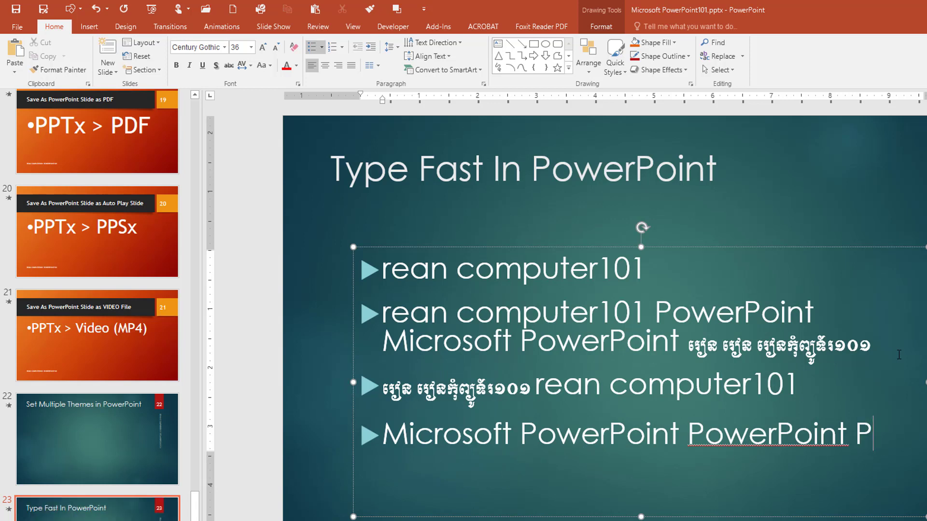
type("P")
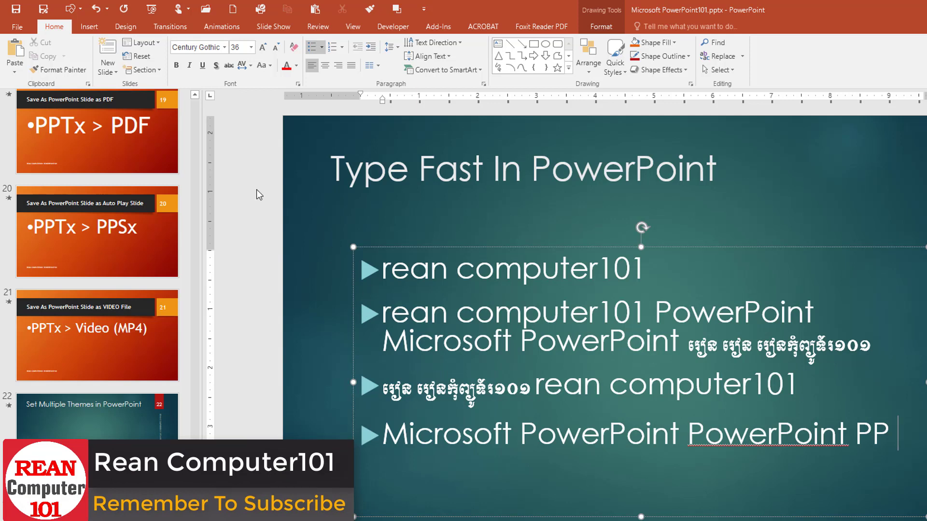
Reopen the AutoCorrect: English (United States) dialog from the Proofing options
left_click(14, 29)
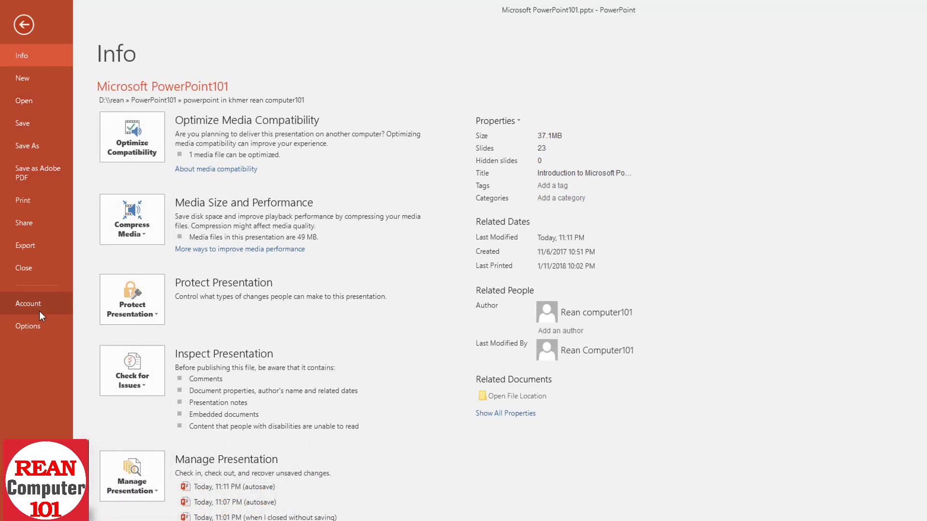
left_click(41, 334)
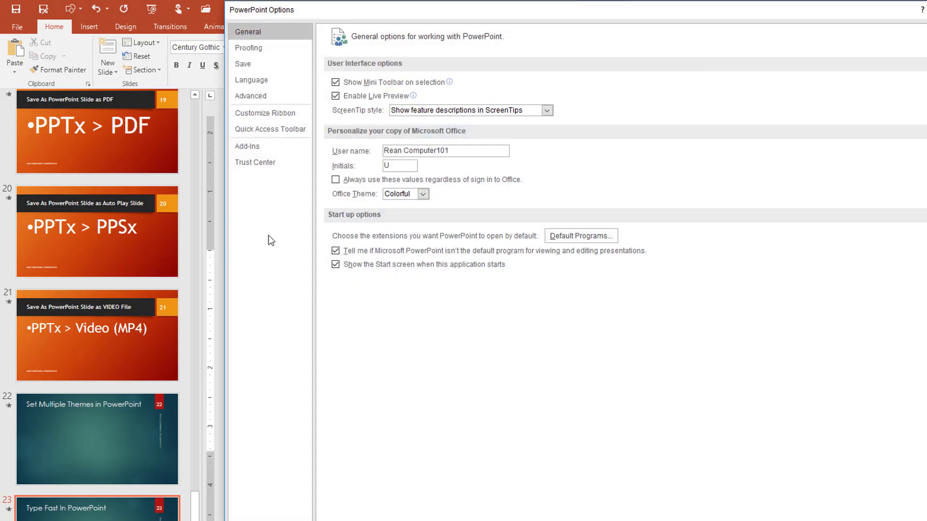
left_click(249, 48)
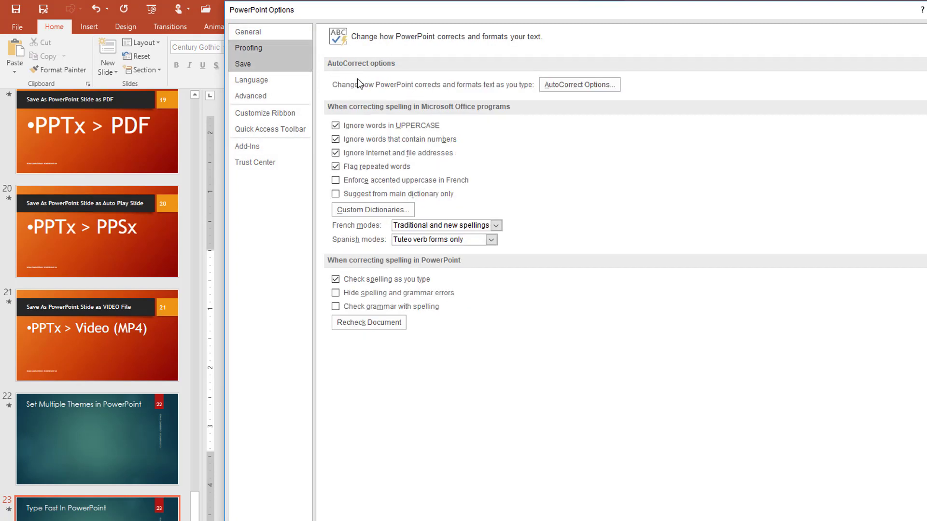
left_click(566, 89)
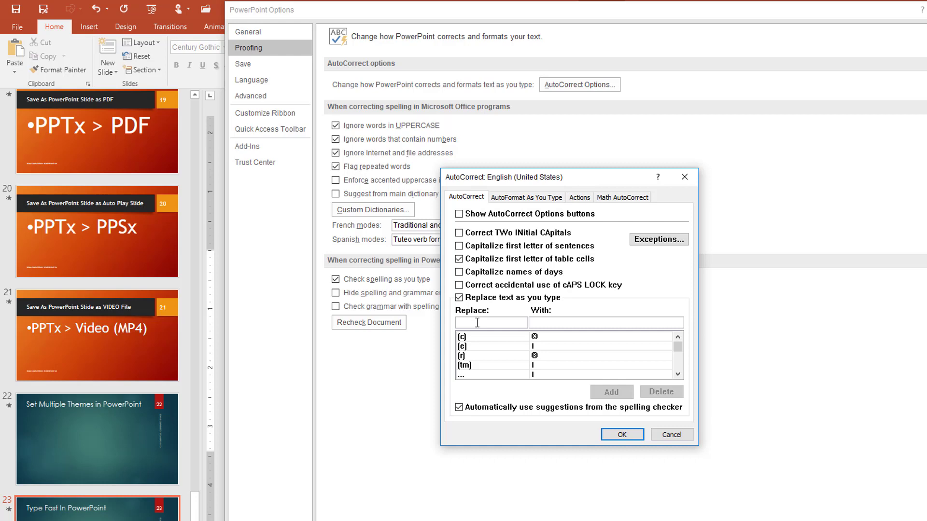
Add the entry thx → 'Thank You for Watching, Please Subscribe and Share!!!' and confirm with OK
type("thx")
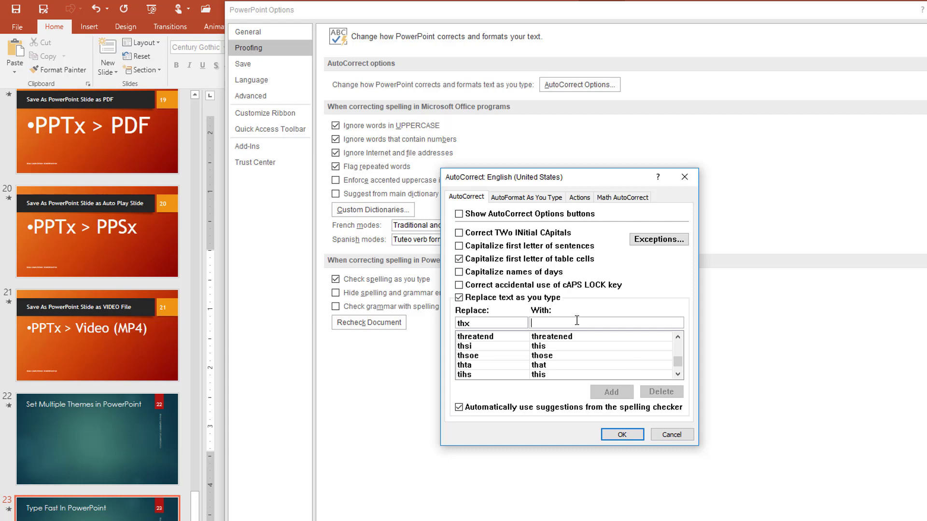
type("Thank")
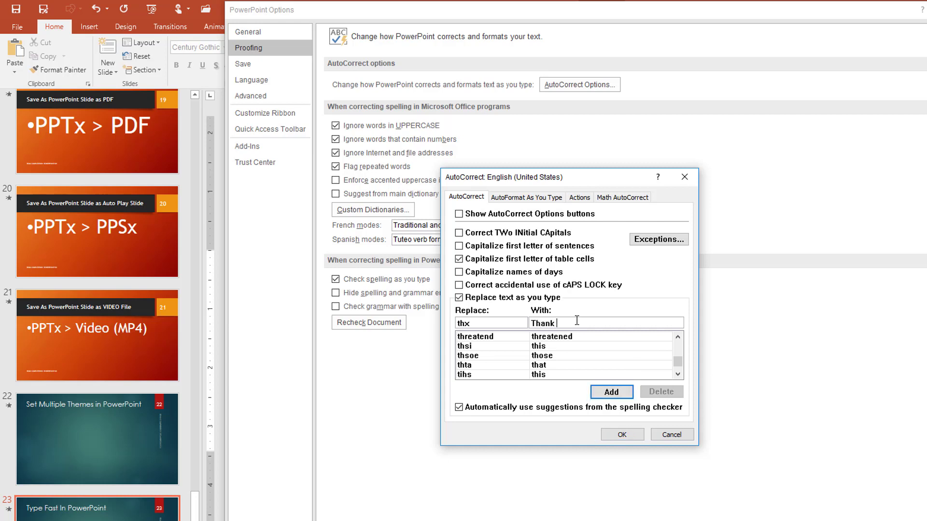
type(" You for")
type(" Watching")
type(", Plea")
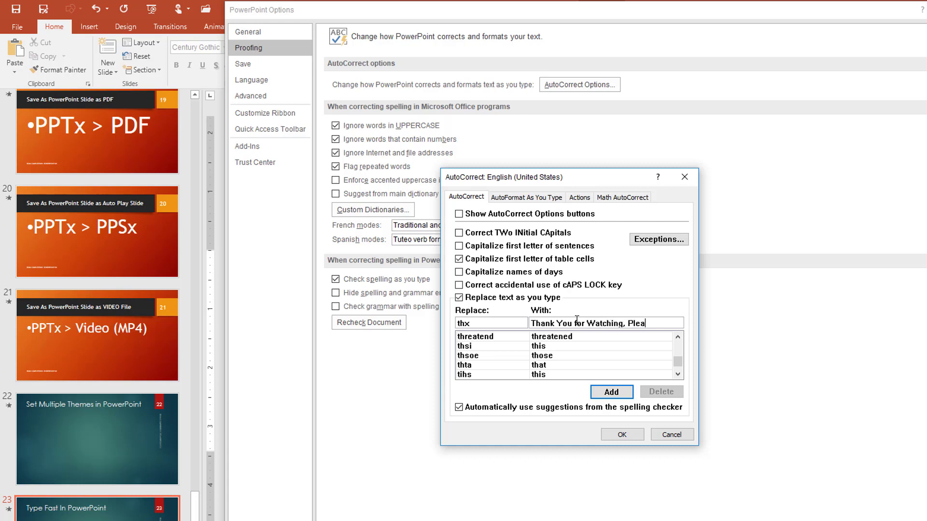
type("se ")
type("Shar")
key("BackSpace")
key("BackSpace")
key("BackSpace")
key("BackSpace")
type("Subscr")
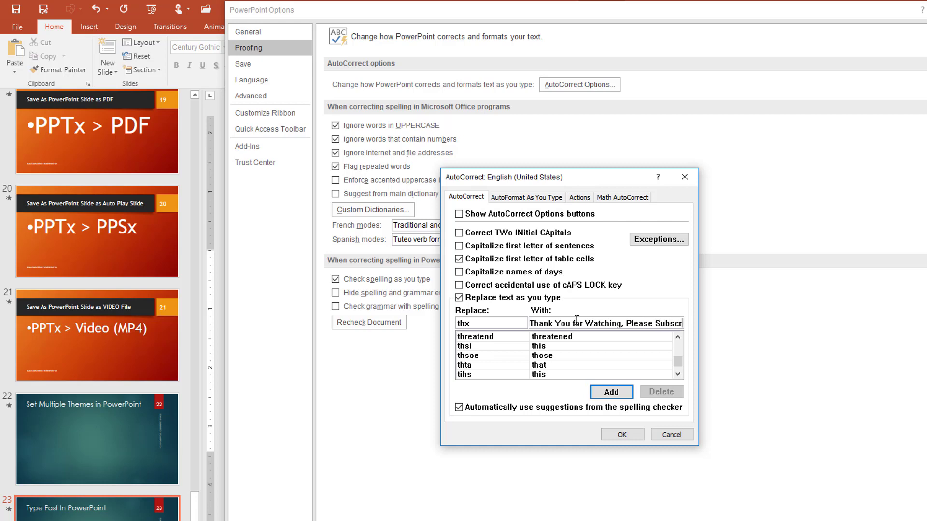
type("ibe and S")
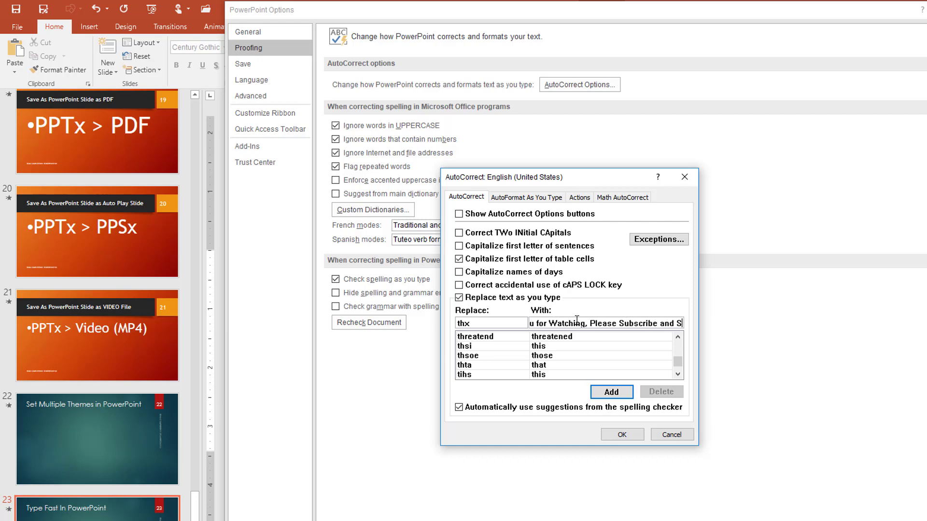
type("hare")
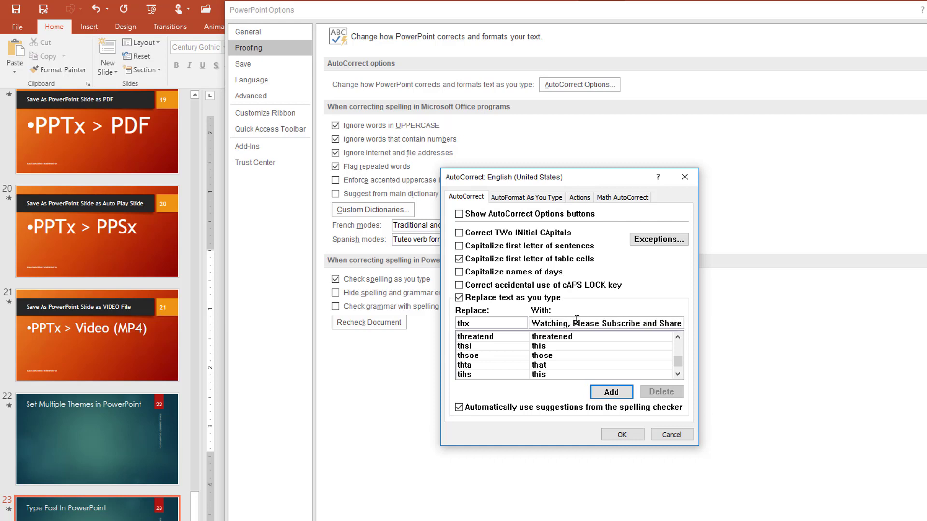
type("!!!")
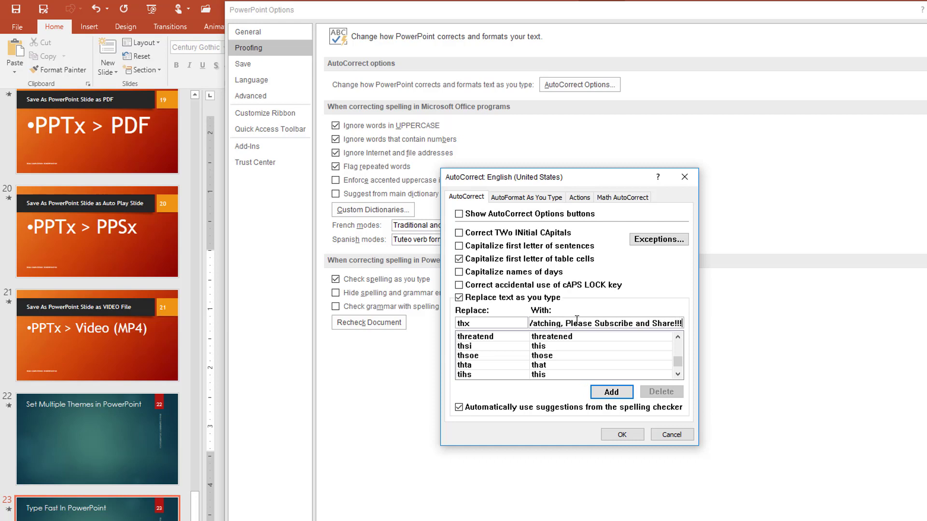
left_click(611, 392)
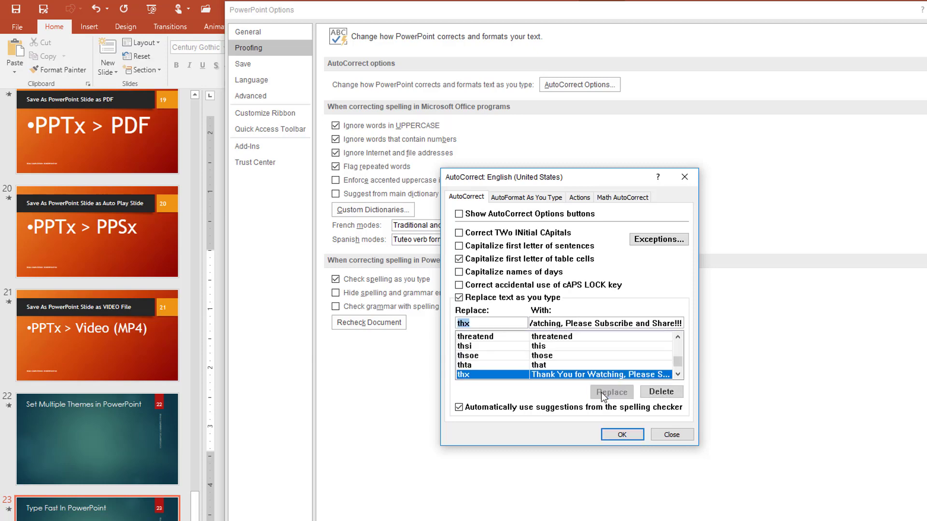
left_click(622, 434)
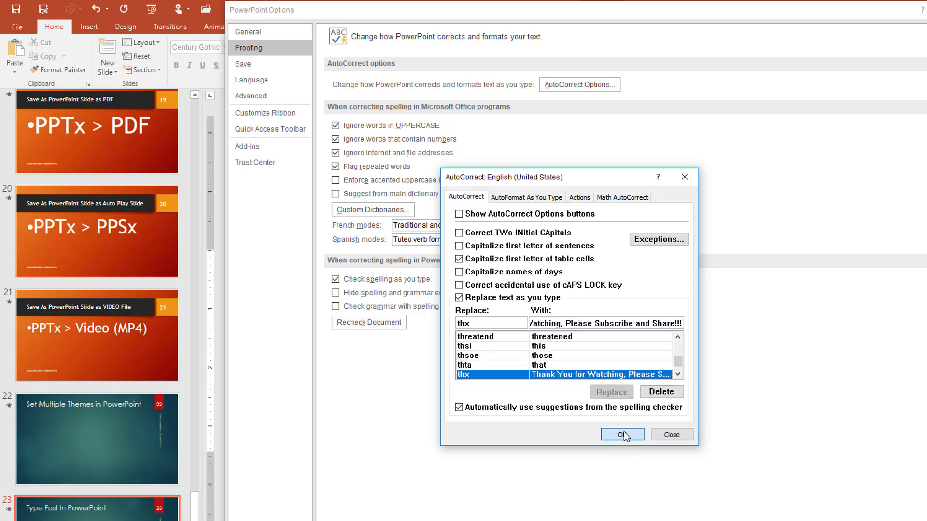
Add a fifth bullet with thx, expanding to 'Thank You for Watching, Please Subscribe and Share!!!'
key("Return")
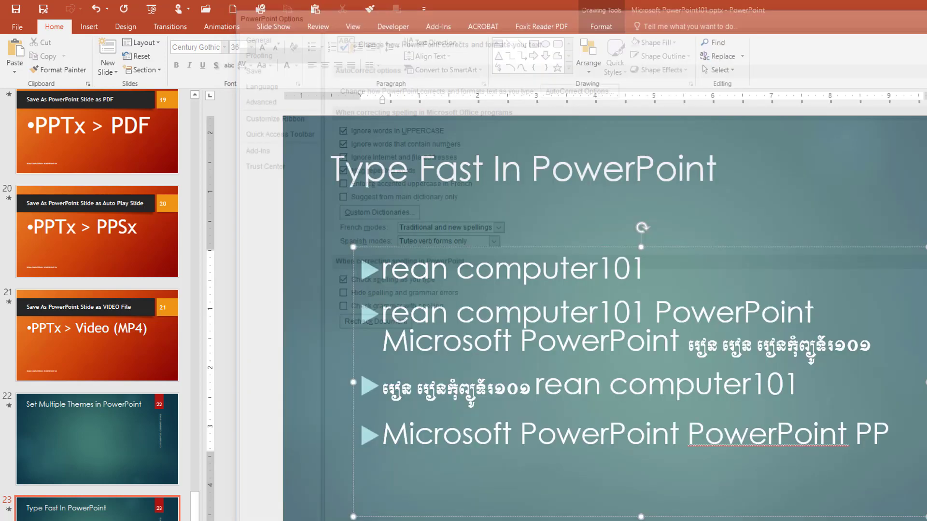
key("Return")
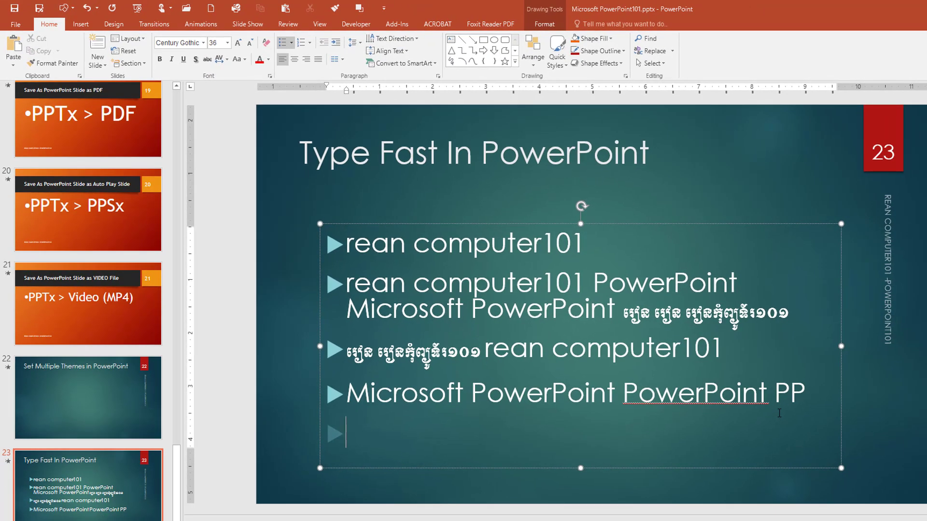
type("thx")
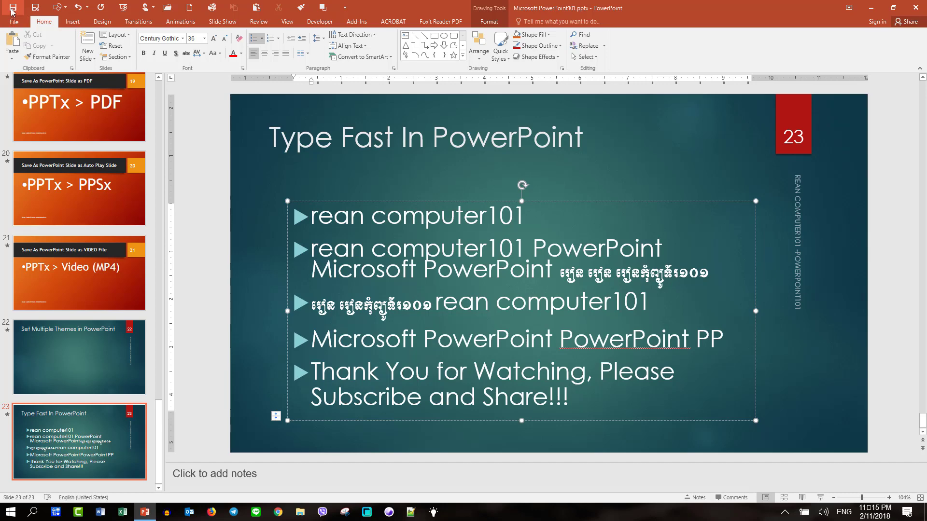
Restart PowerPoint, reopen the Microsoft PowerPoint101 presentation, and check slide 23's expanded phrase
left_click(921, 6)
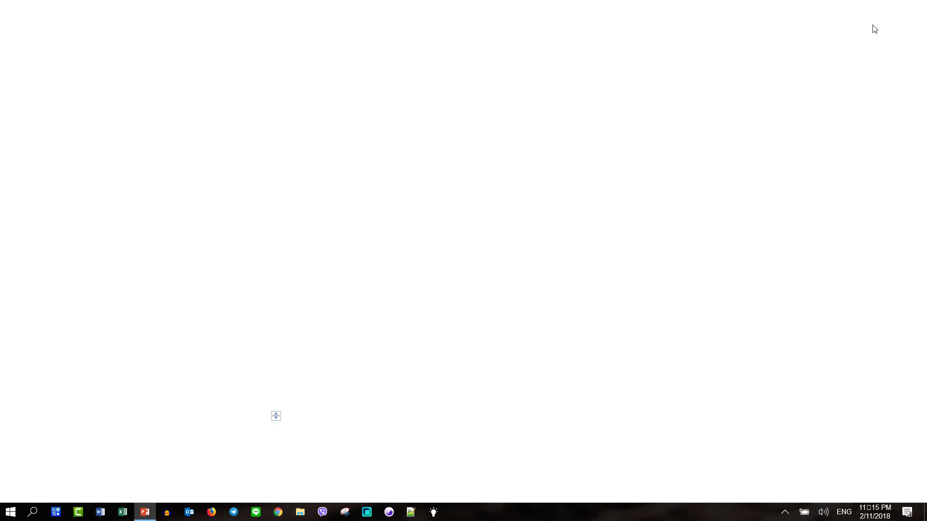
left_click(143, 514)
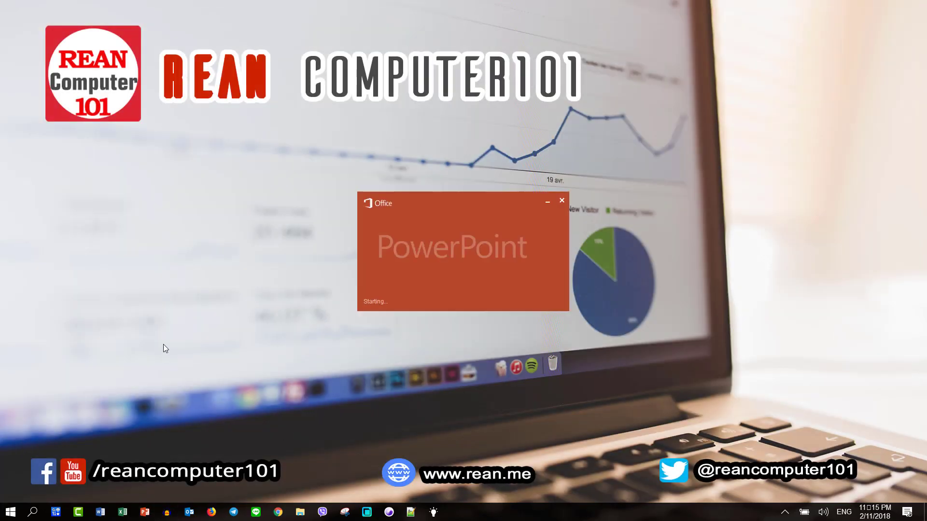
left_click(67, 99)
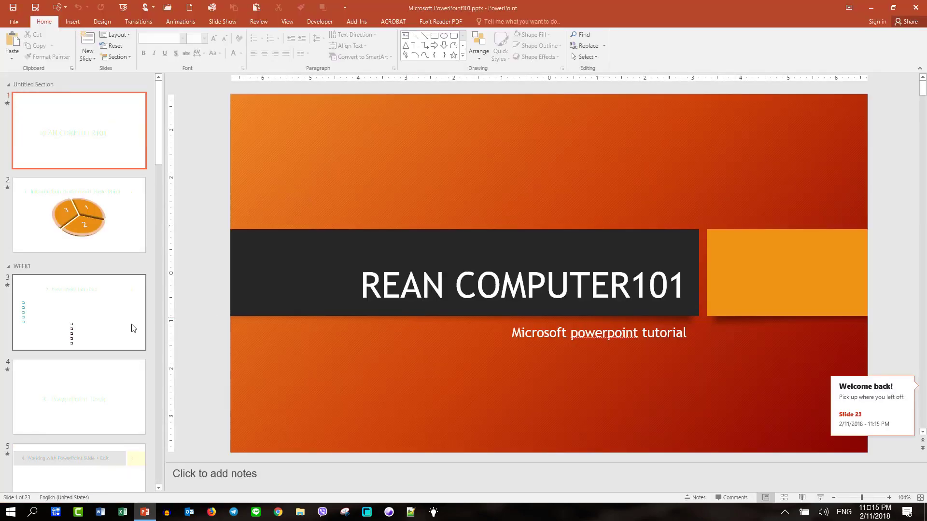
scroll(121, 337, "down", 5)
scroll(121, 338, "down", 3)
scroll(120, 337, "down", 2)
scroll(119, 334, "down", 4)
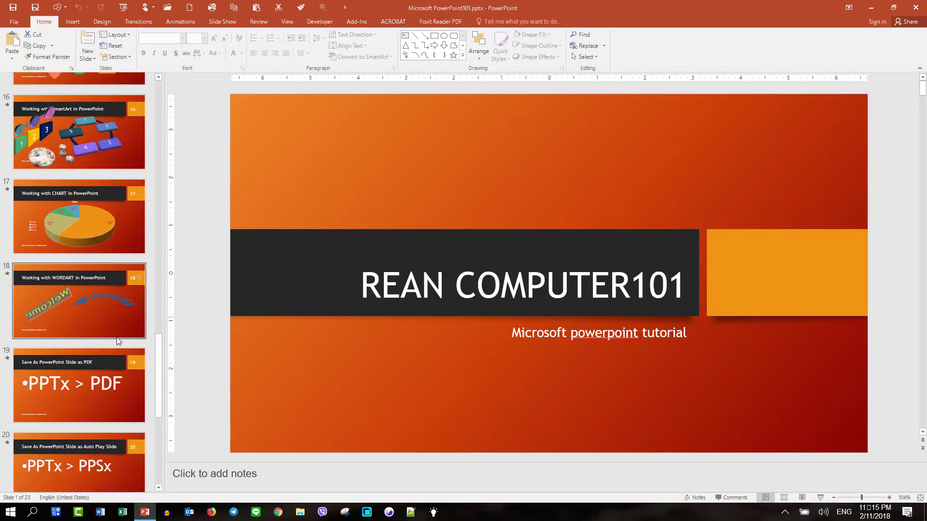
scroll(112, 343, "down", 3)
scroll(112, 343, "down", 1)
left_click(82, 432)
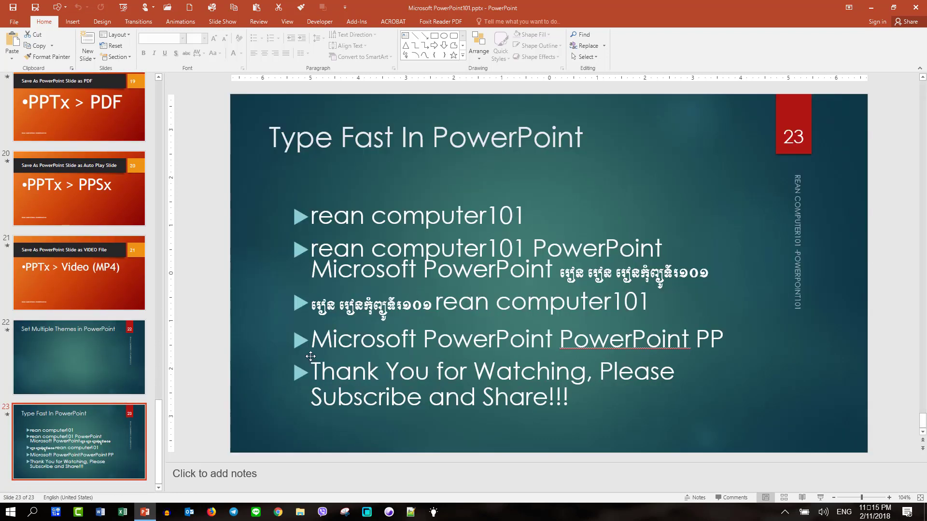
On slide 22, type 40-point bullets 'PowerPoint msp' and 'thx' so both shortcuts expand
left_click(101, 338)
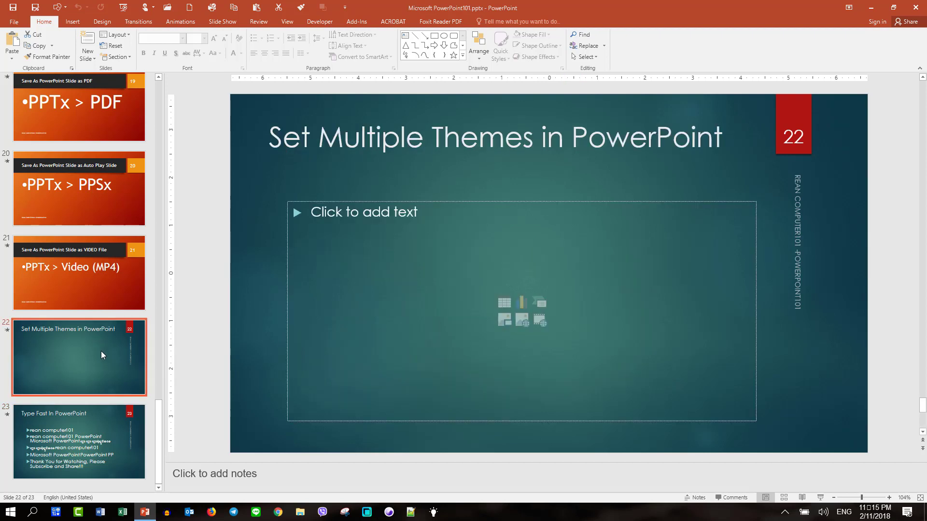
left_click(461, 241)
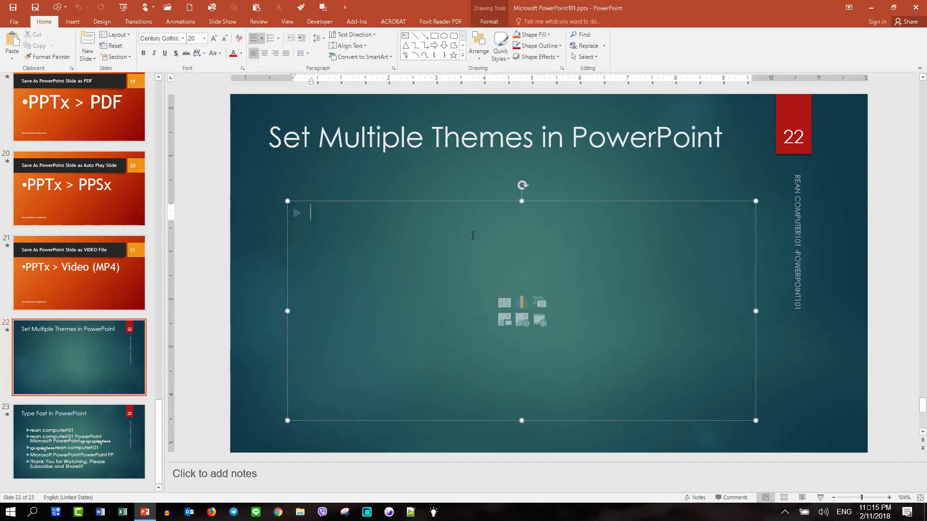
left_click(215, 39)
left_click(215, 40)
left_click(215, 40)
left_click(215, 40)
left_click(215, 39)
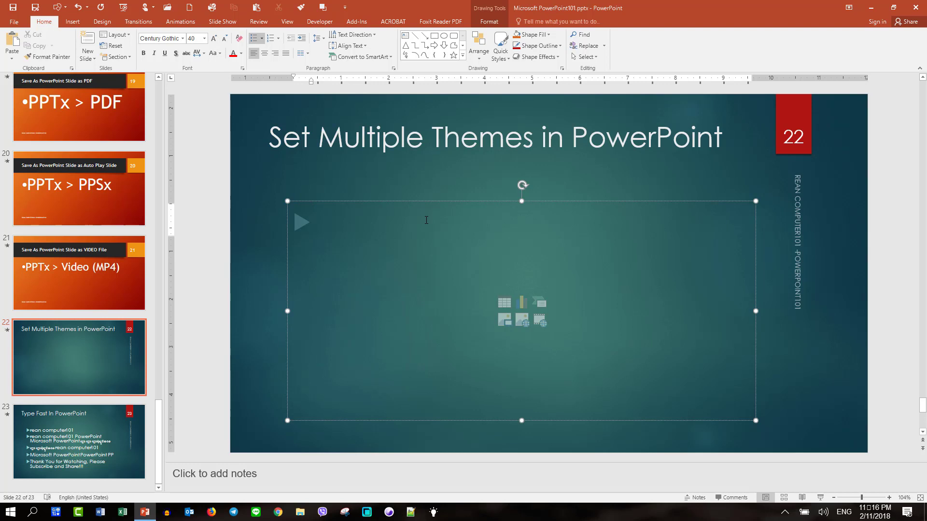
type("PowerPoint")
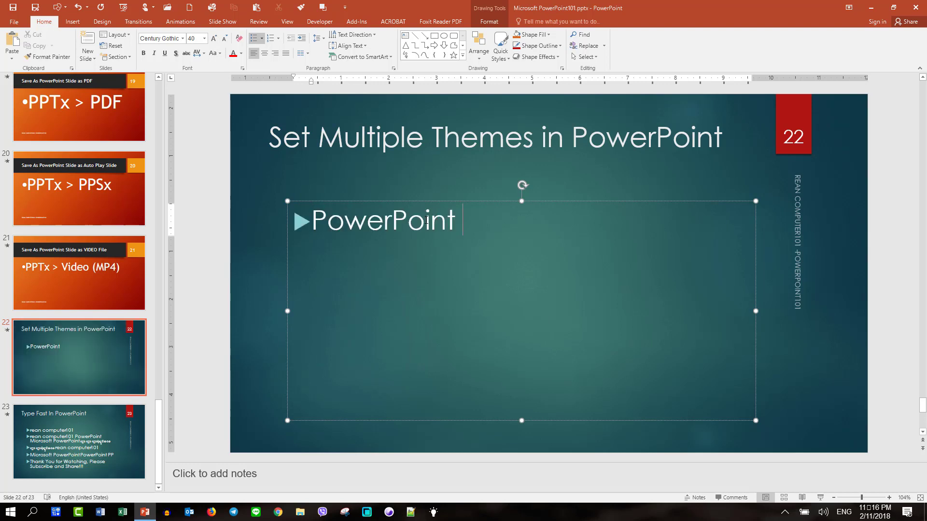
type(" msp")
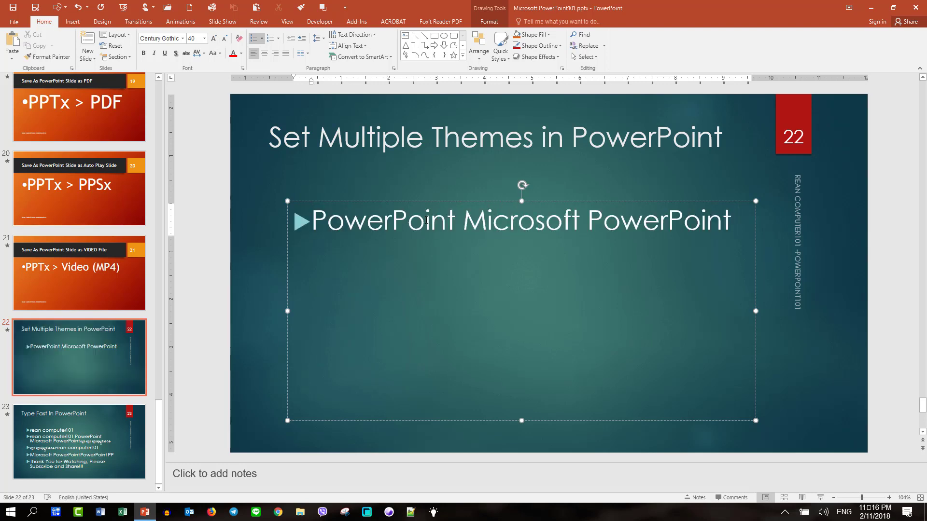
key("Return")
type("thx")
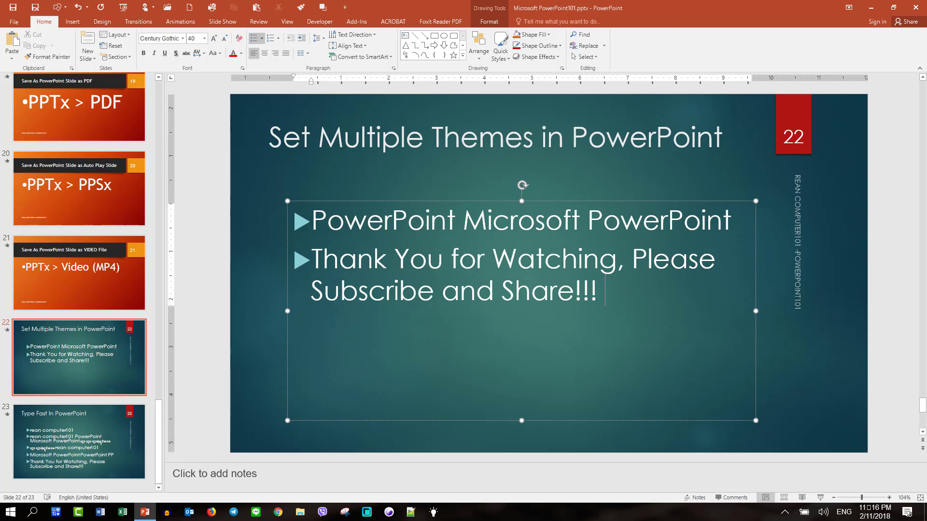
Create a new blank presentation and type 'thx' into its title placeholder
left_click(14, 23)
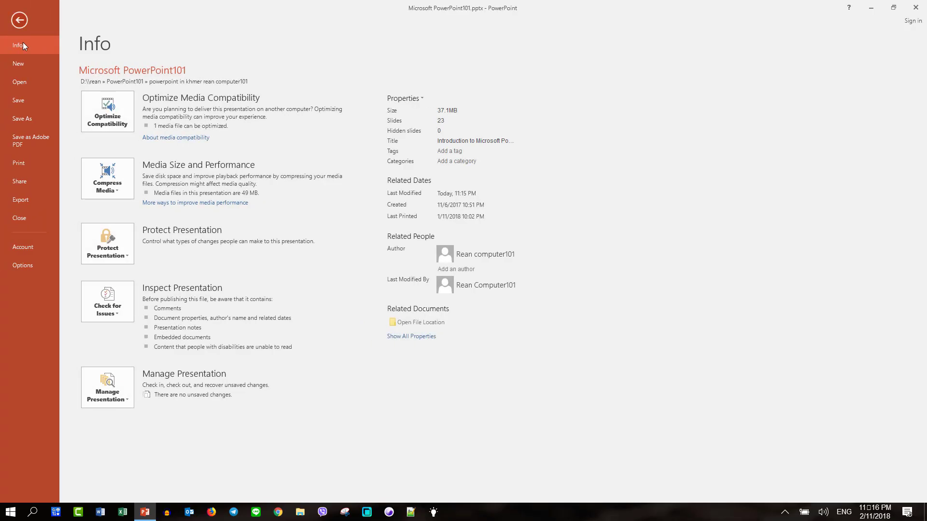
left_click(22, 67)
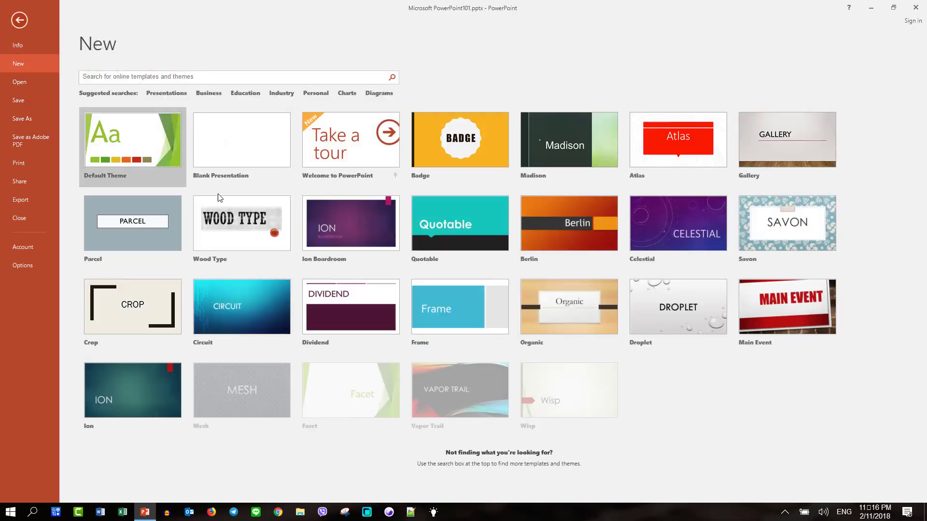
left_click(243, 164)
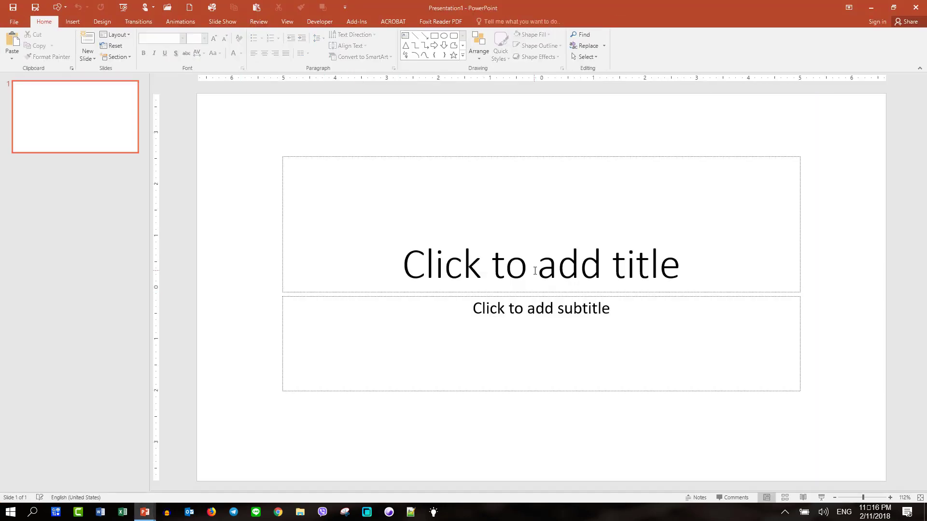
left_click(475, 259)
type("t")
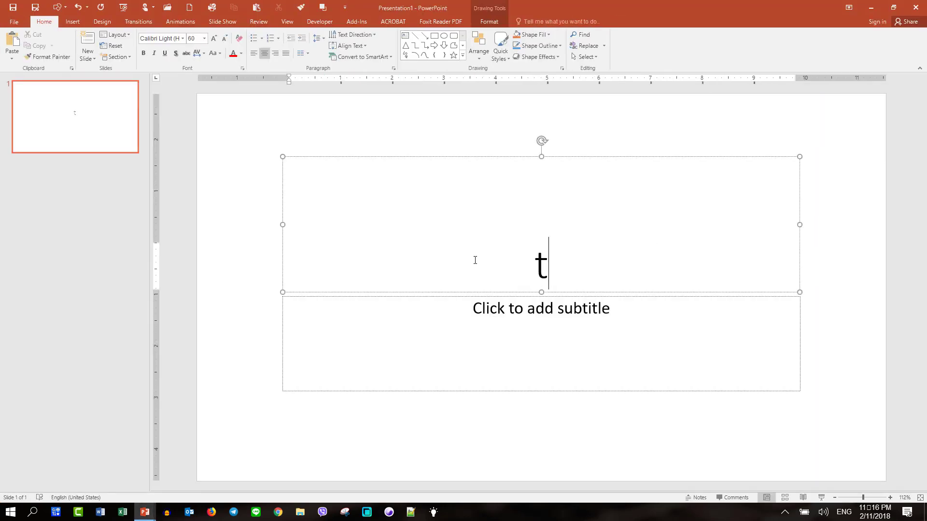
type("hx")
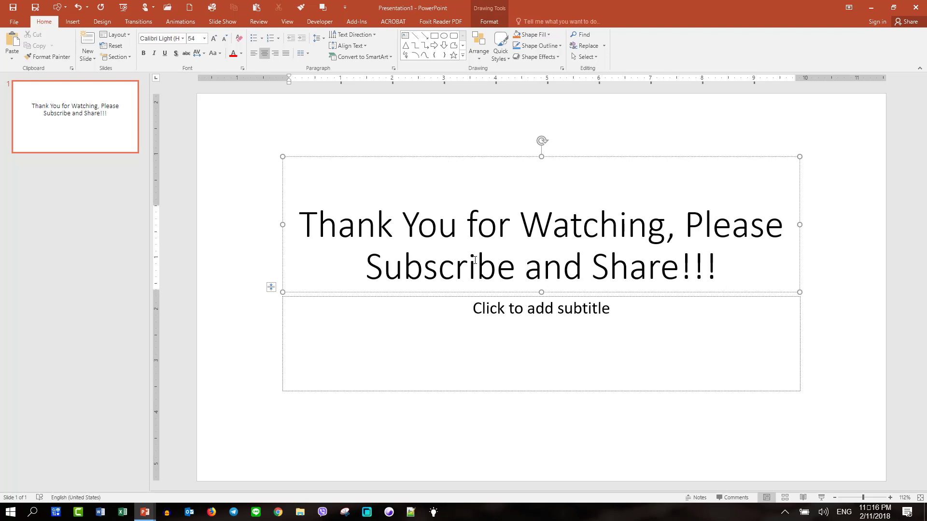